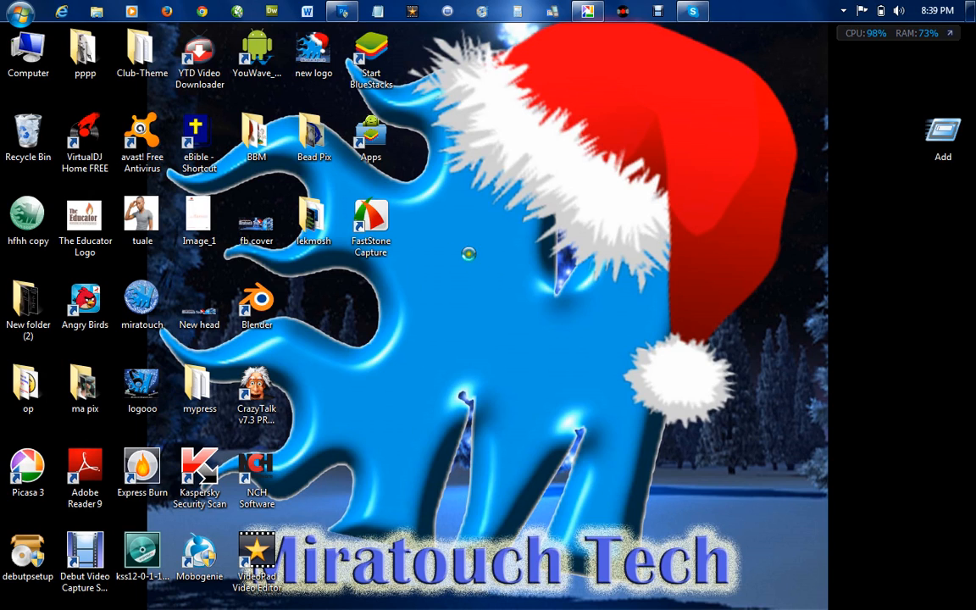
pyautogui.rightClick(485, 279)
pyautogui.click(494, 298)
pyautogui.rightClick(493, 293)
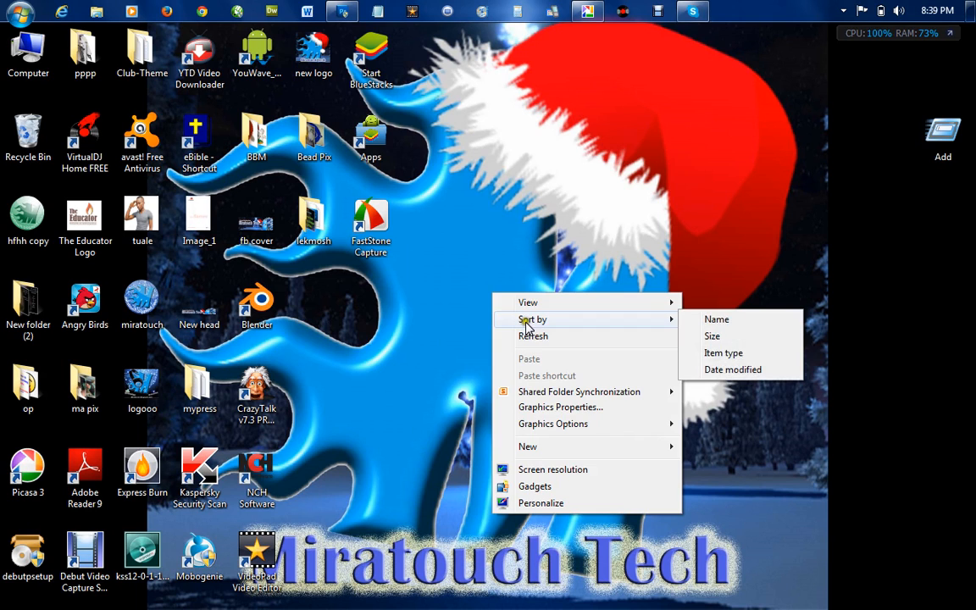
pyautogui.click(532, 336)
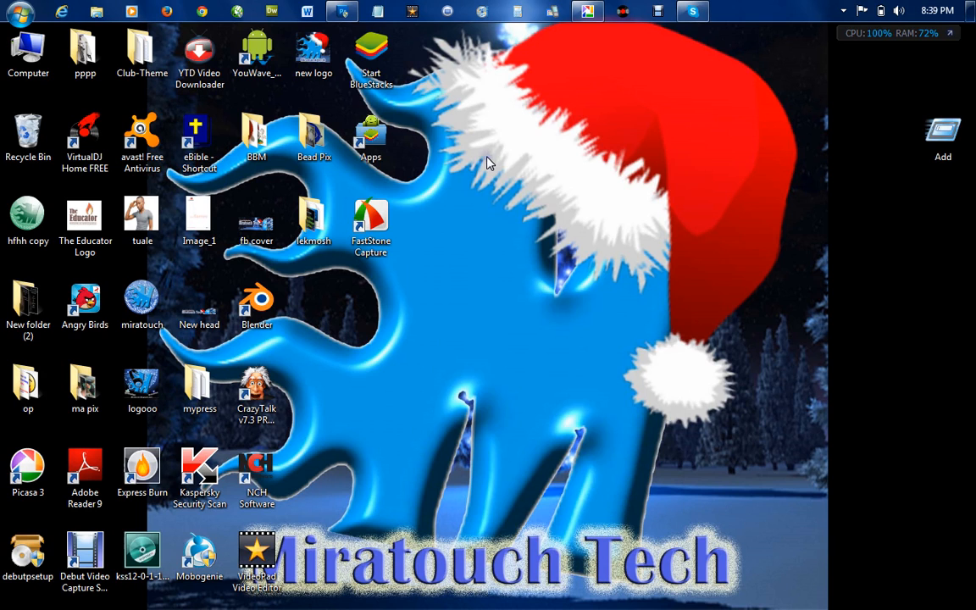
pyautogui.rightClick(505, 159)
pyautogui.click(509, 199)
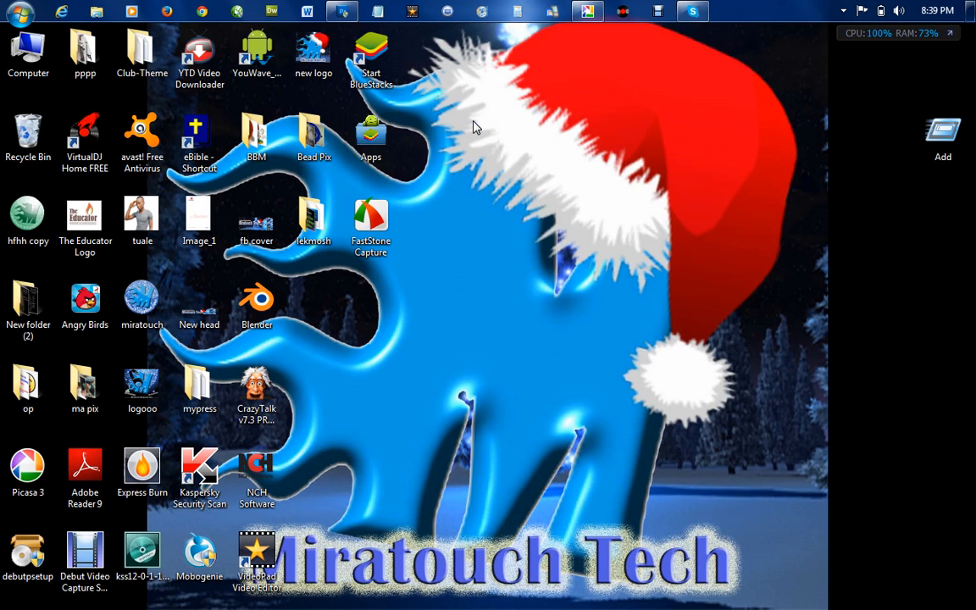
pyautogui.rightClick(474, 126)
pyautogui.click(496, 163)
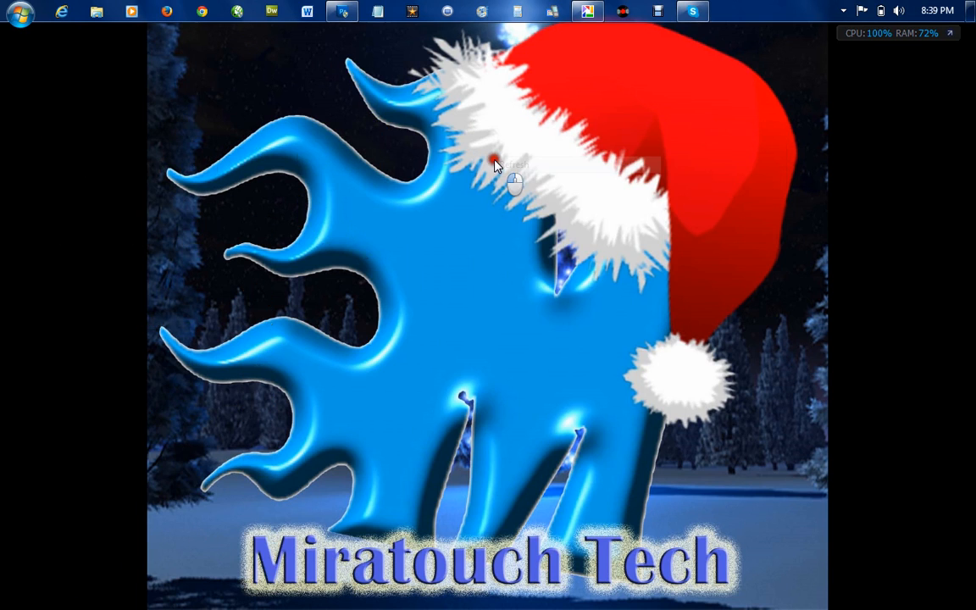
# Step: Switch to Photoshop and close the Animation panel
pyautogui.click(349, 12)
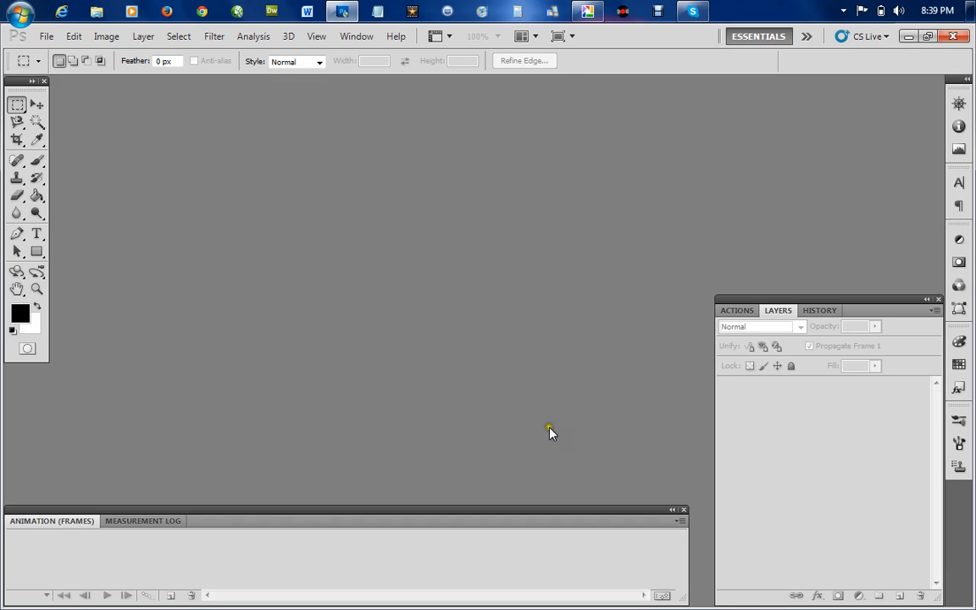
pyautogui.click(683, 509)
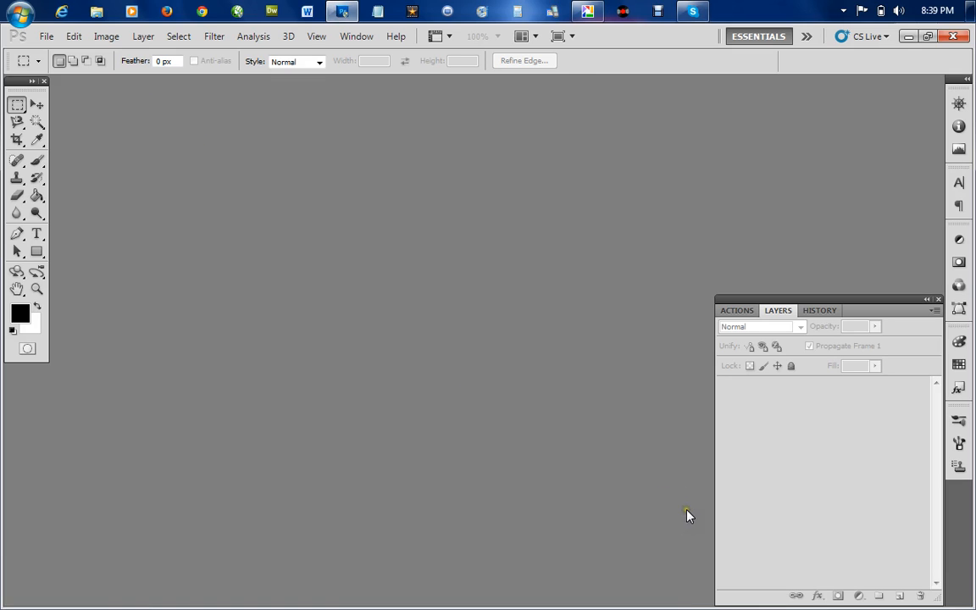
# Step: Open the Big-Kiss, Cheeky-Tongue, cool-bbm-smiley and BUTTON1SMALL images together from the BBM folder
pyautogui.click(47, 36)
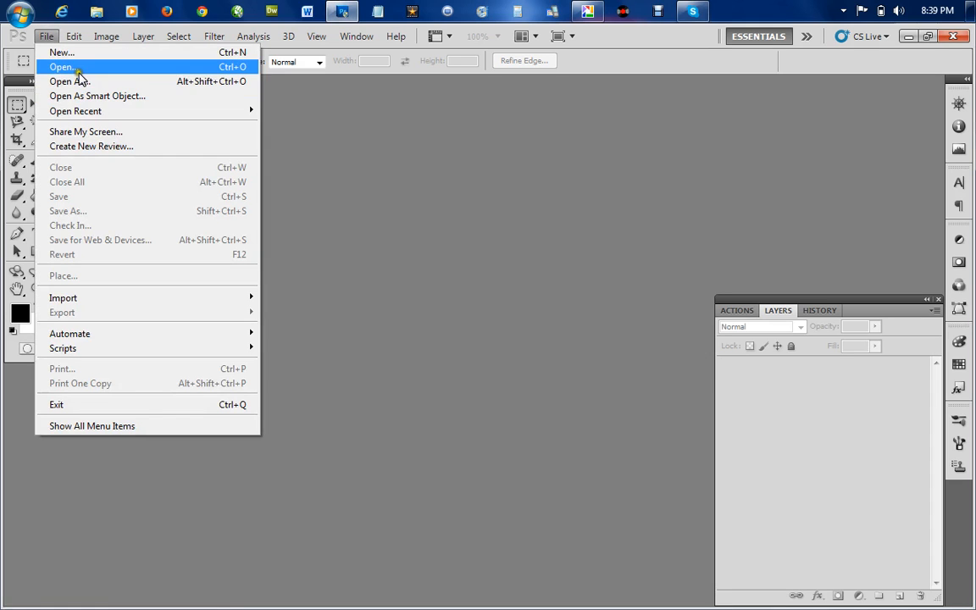
pyautogui.click(77, 69)
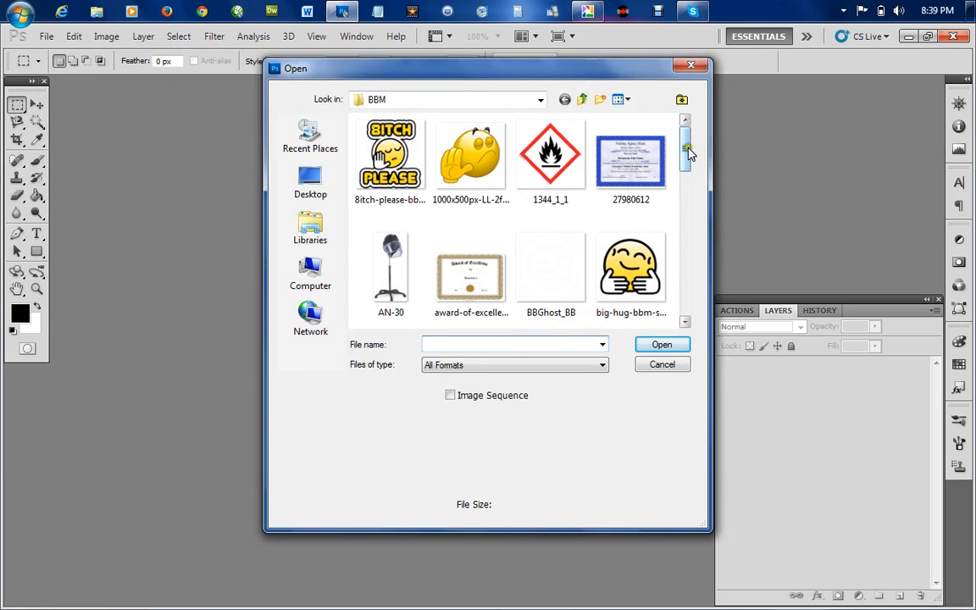
pyautogui.moveTo(688, 153); pyautogui.dragTo(688, 188)
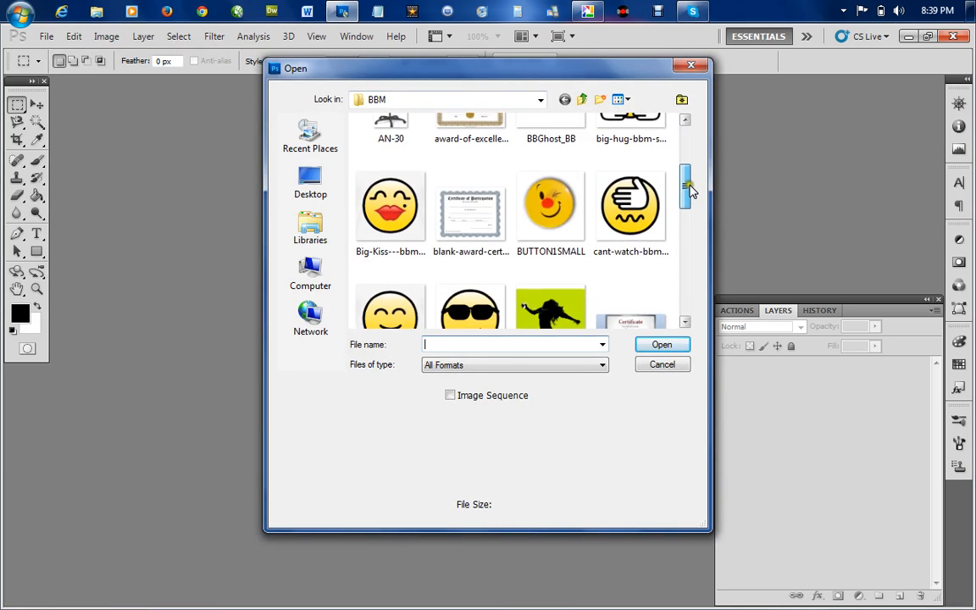
pyautogui.click(391, 208)
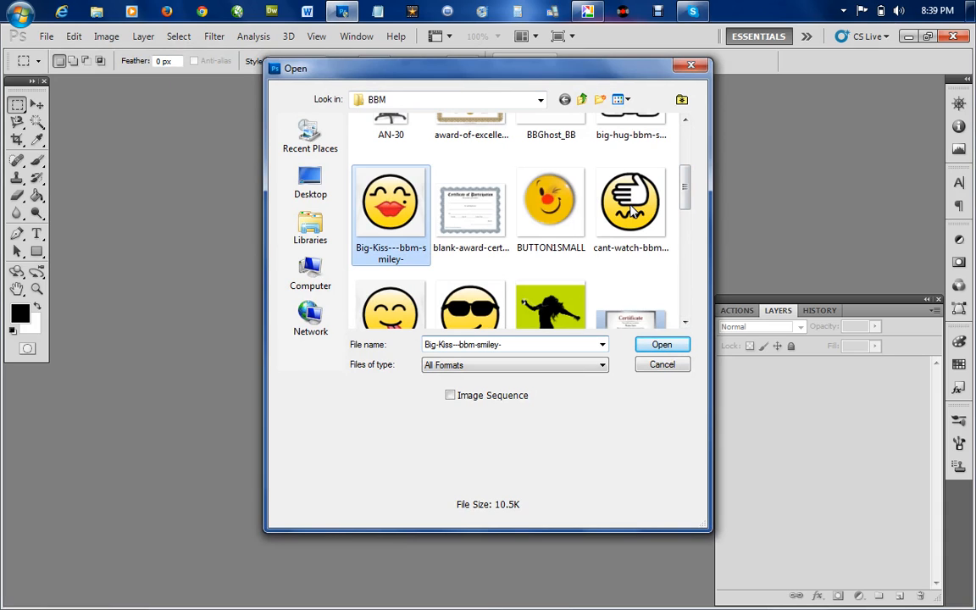
pyautogui.click(631, 212)
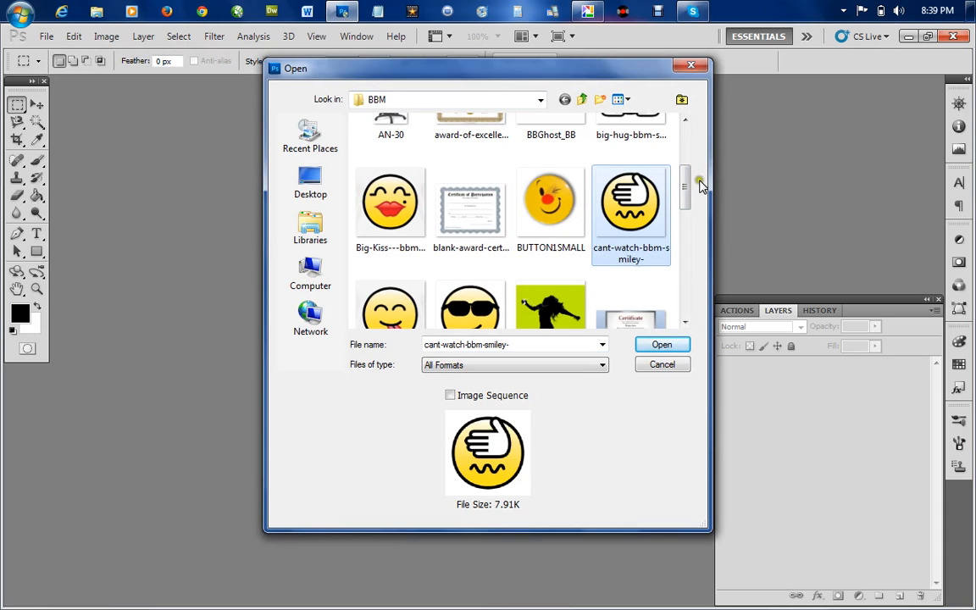
pyautogui.moveTo(688, 186); pyautogui.dragTo(687, 206)
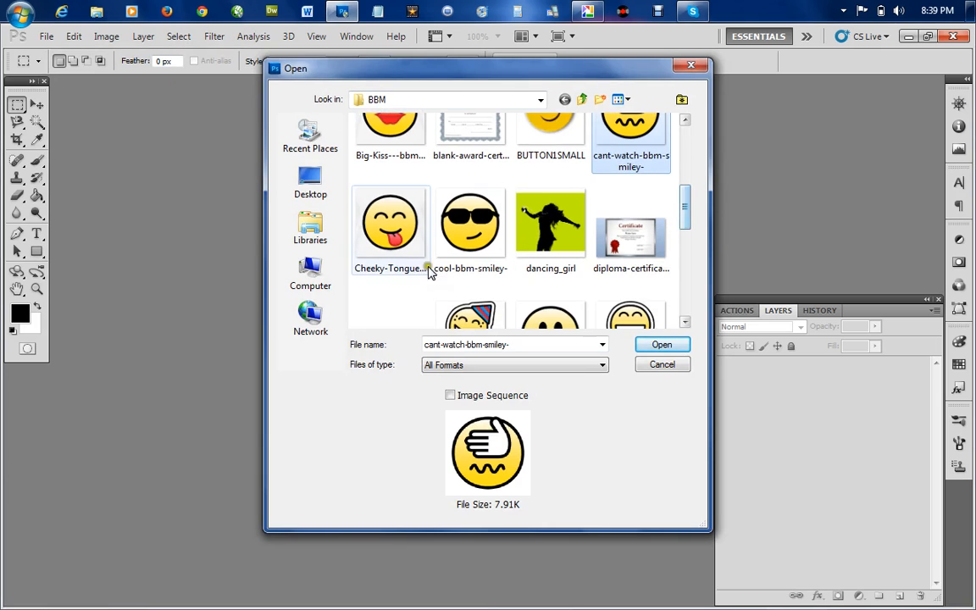
pyautogui.click(385, 220)
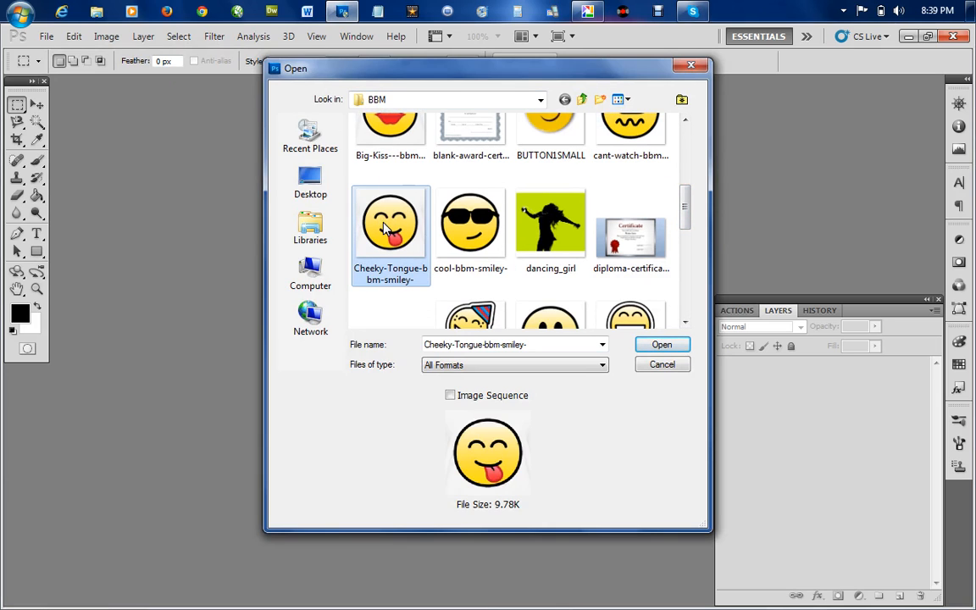
pyautogui.keyDown('ctrl'); pyautogui.click(384, 161); pyautogui.keyUp('ctrl')
pyautogui.keyDown('ctrl'); pyautogui.click(470, 222); pyautogui.keyUp('ctrl')
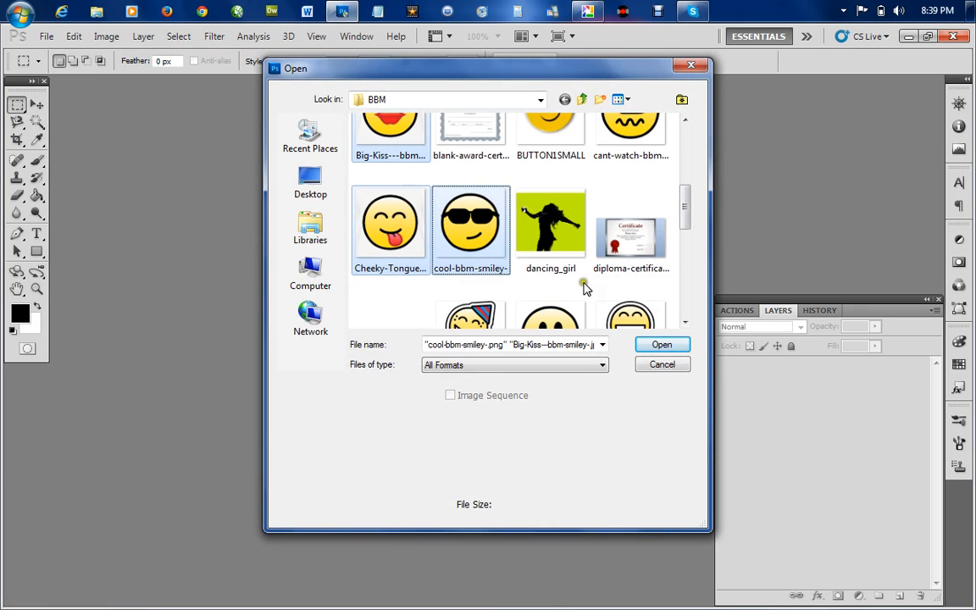
pyautogui.moveTo(688, 203); pyautogui.dragTo(688, 184)
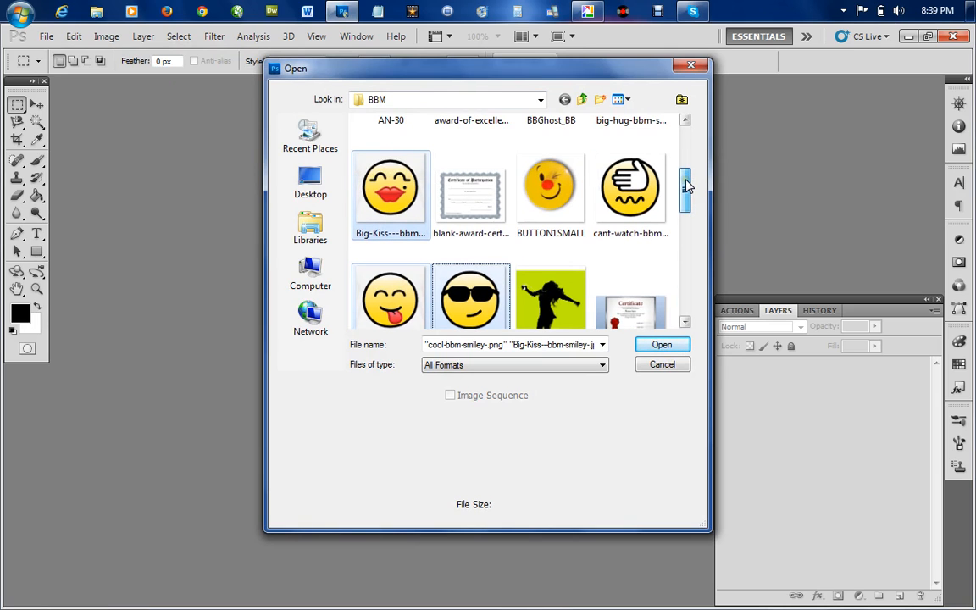
pyautogui.keyDown('ctrl'); pyautogui.click(551, 190); pyautogui.keyUp('ctrl')
pyautogui.click(661, 344)
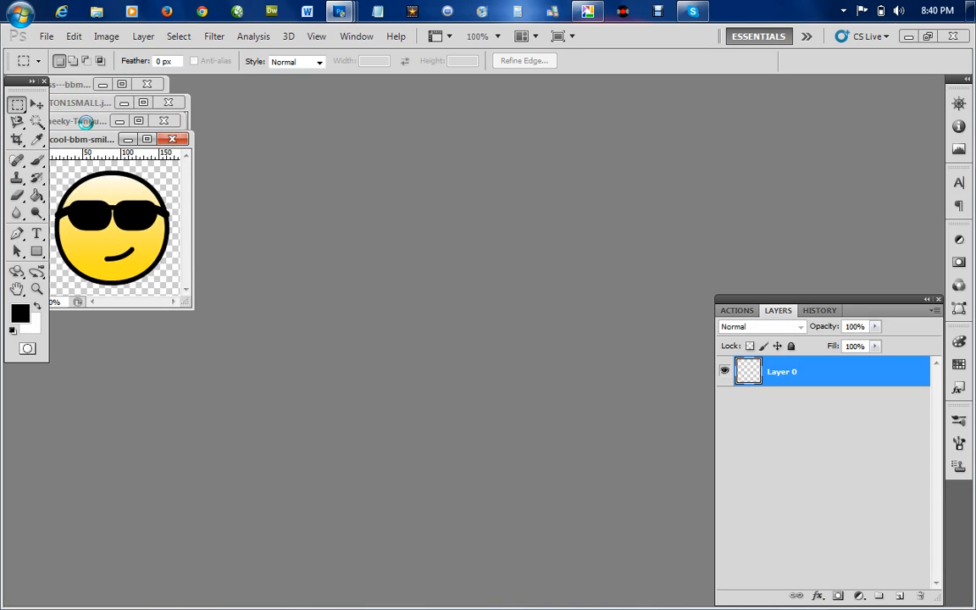
# Step: Spread out the cool-bbm-smiley, Cheeky-Tongue and BUTTON1SMALL document windows so the stacked images no longer cover each other
pyautogui.moveTo(82, 139); pyautogui.dragTo(508, 152)
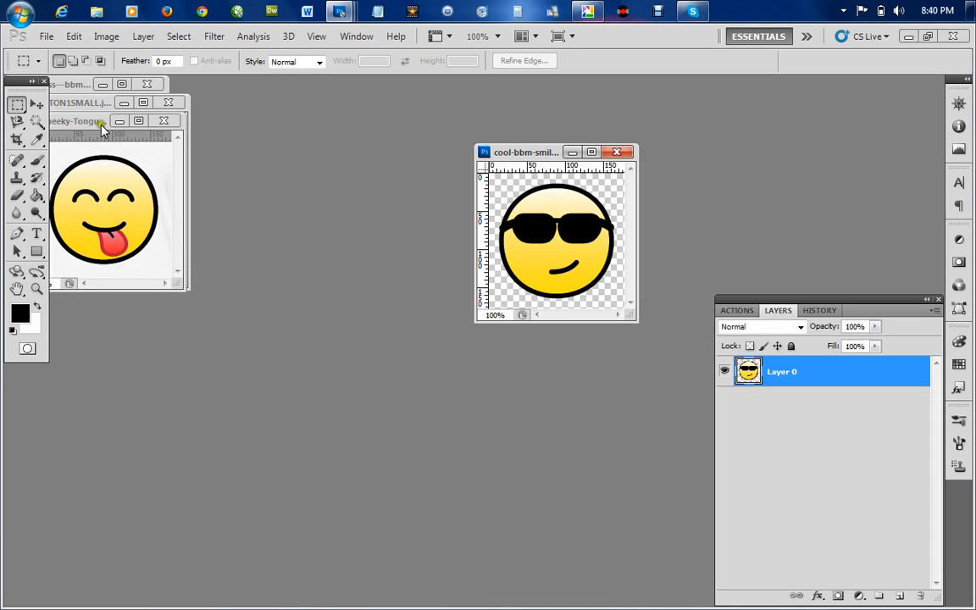
pyautogui.moveTo(92, 124); pyautogui.dragTo(372, 243)
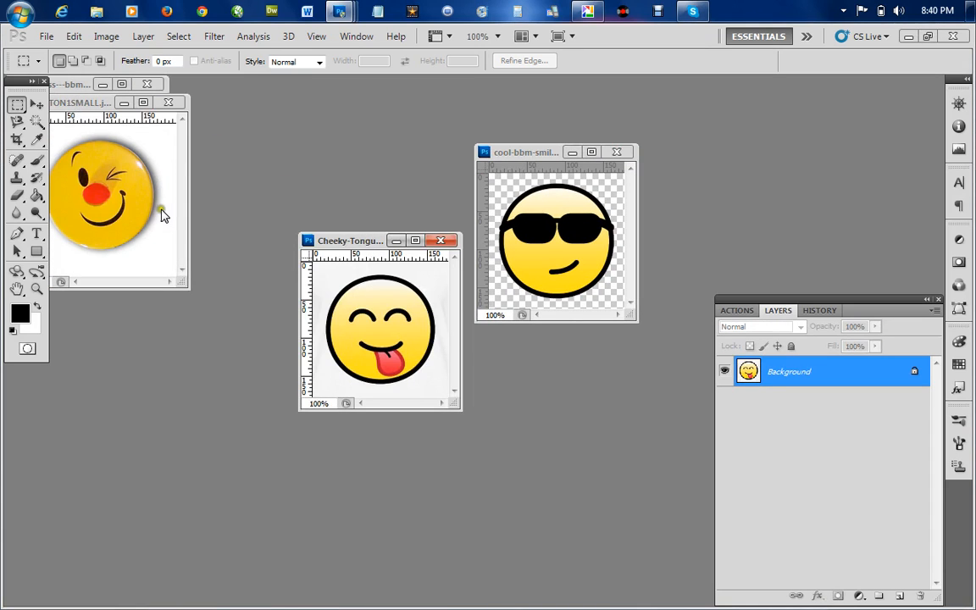
pyautogui.moveTo(79, 101); pyautogui.dragTo(200, 313)
# Step: Convert the locked Background into a regular Layer 0 in the Cheeky-Tongue, BUTTON1SMALL and Big-Kiss images
pyautogui.click(372, 276)
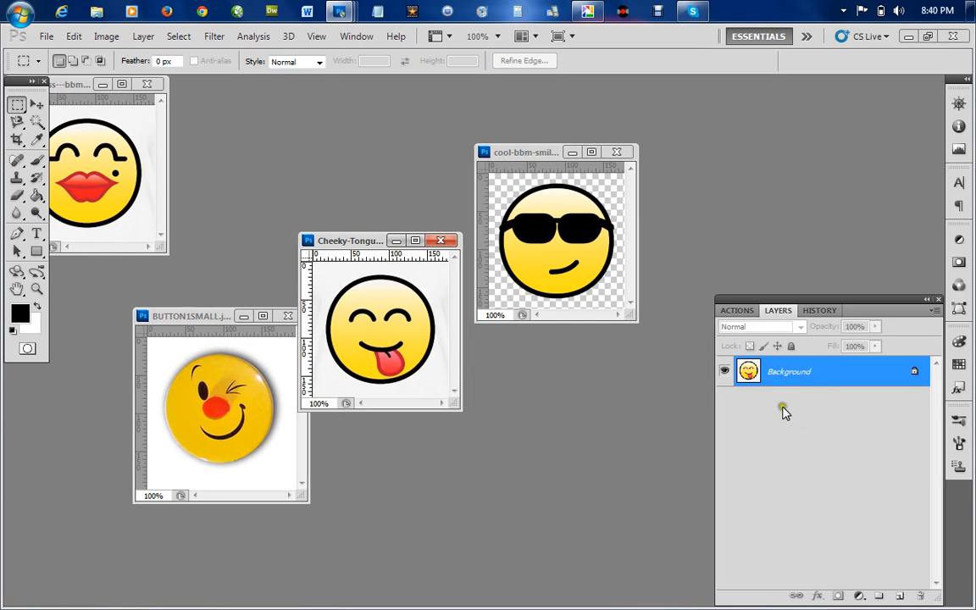
pyautogui.doubleClick(811, 377)
pyautogui.click(849, 264)
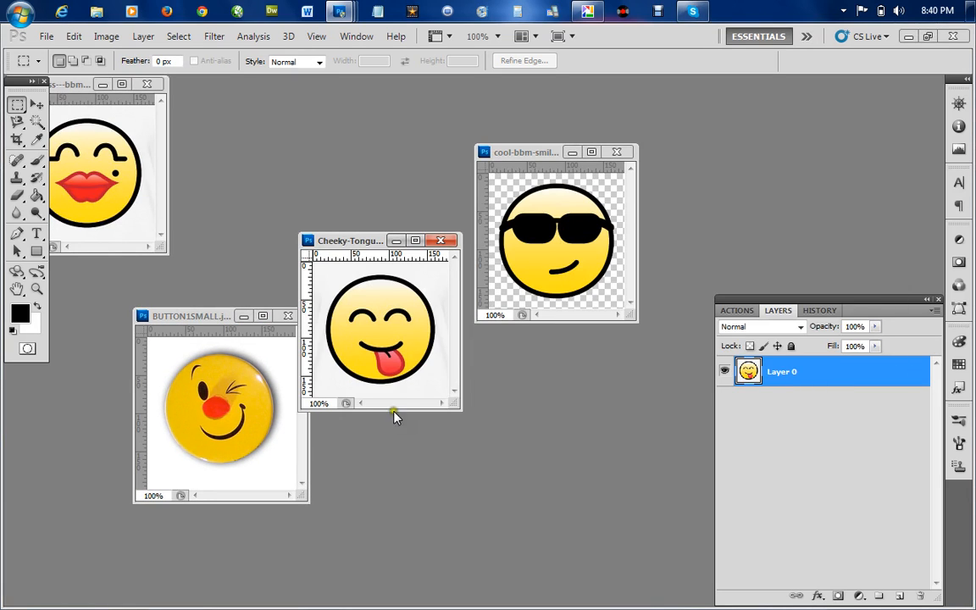
pyautogui.click(283, 425)
pyautogui.doubleClick(845, 374)
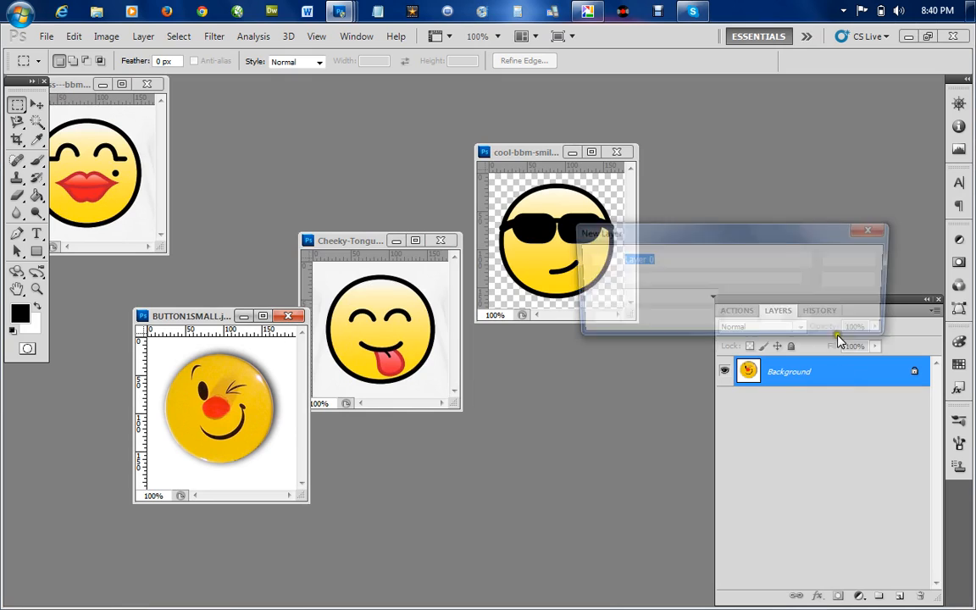
pyautogui.click(843, 264)
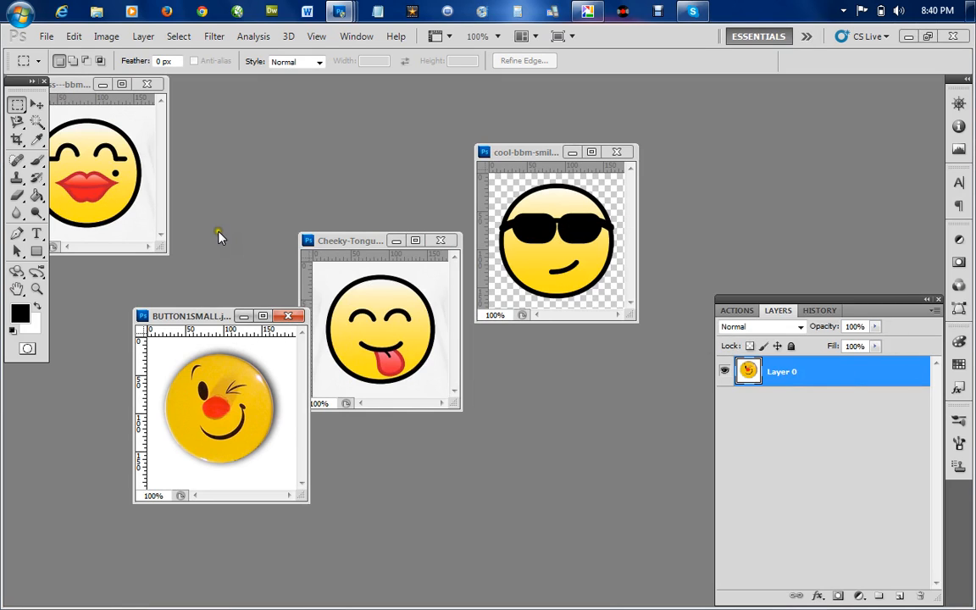
pyautogui.click(113, 178)
pyautogui.doubleClick(882, 372)
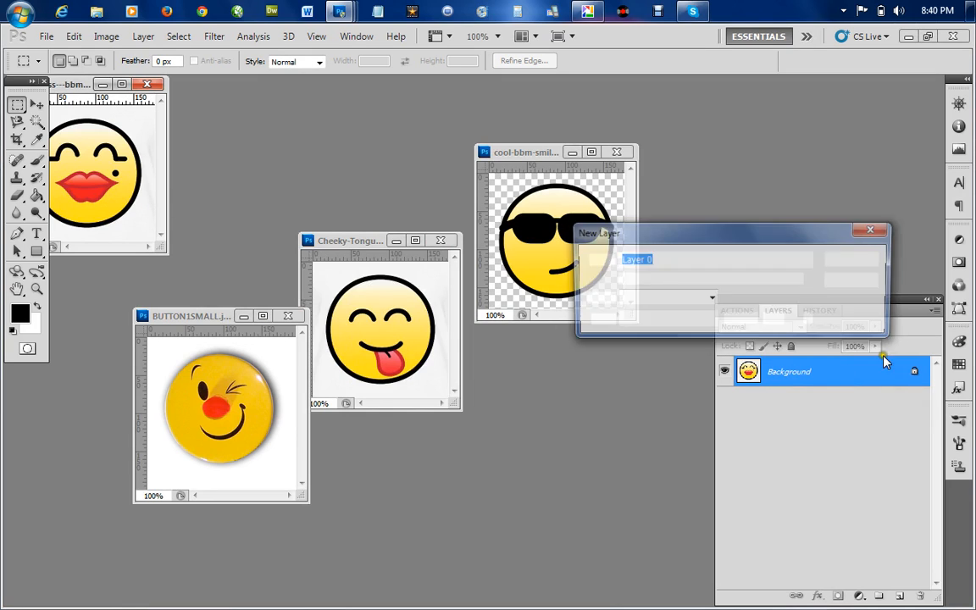
pyautogui.click(855, 266)
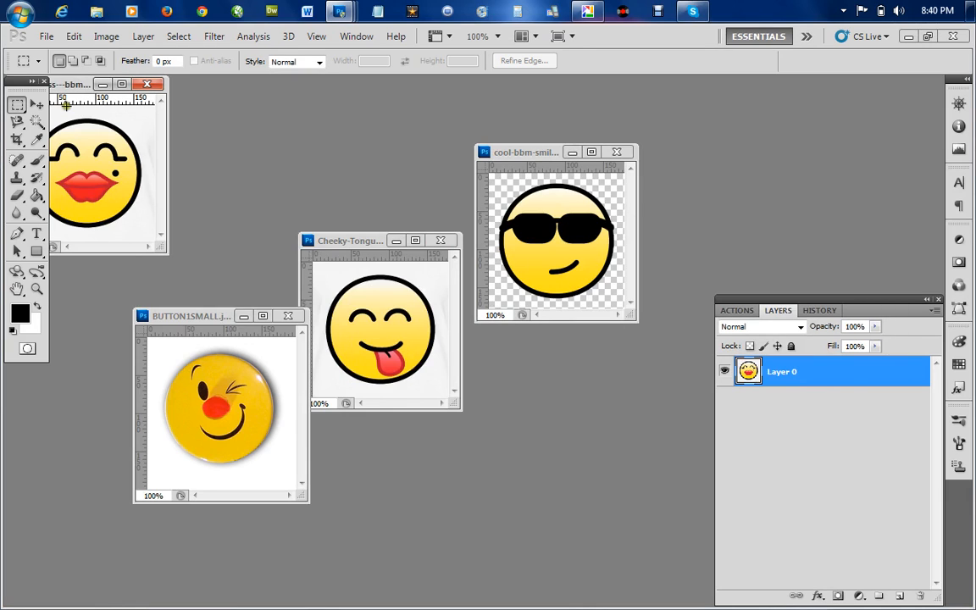
# Step: Activate the Move tool, move the Big-Kiss window clear of the tools, and enlarge and reposition the cool-bbm-smiley window
pyautogui.click(36, 104)
pyautogui.moveTo(68, 88); pyautogui.dragTo(168, 117)
pyautogui.click(632, 318)
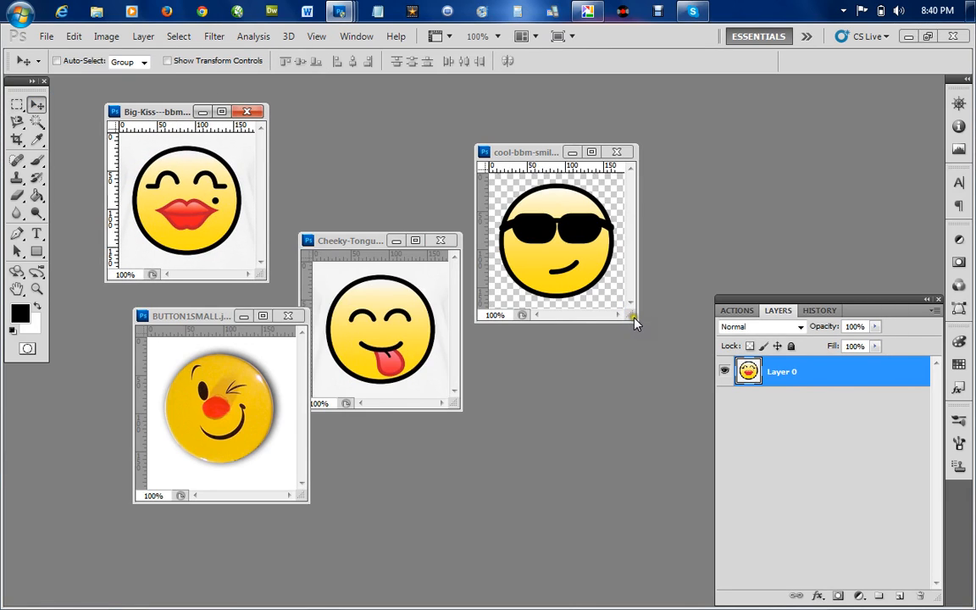
pyautogui.moveTo(635, 322); pyautogui.dragTo(745, 405)
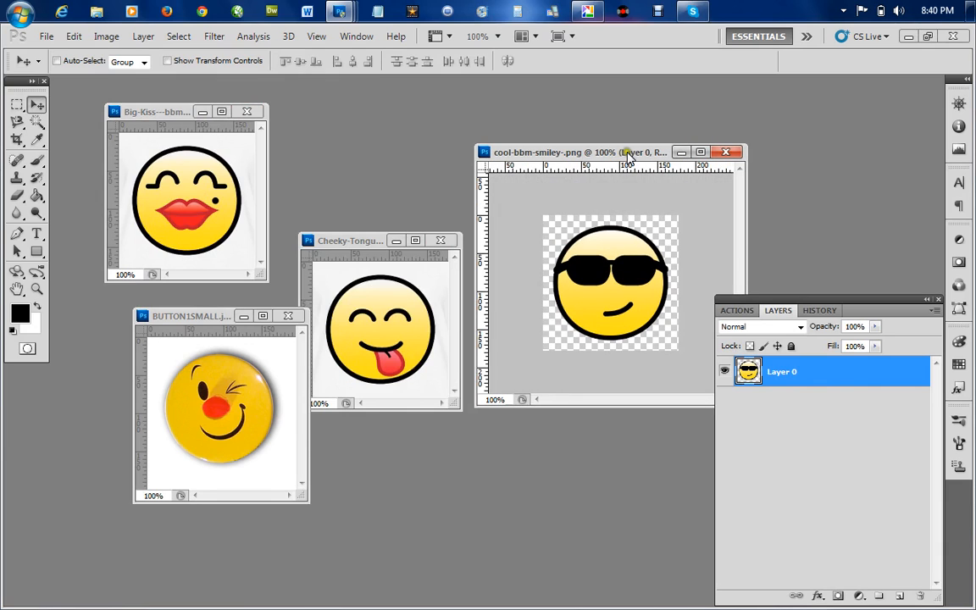
pyautogui.moveTo(565, 148); pyautogui.dragTo(546, 113)
# Step: Copy the Big-Kiss, Cheeky-Tongue and BUTTON1SMALL images, in that order, as new layers covering the smiley in the cool-bbm-smiley document
pyautogui.click(234, 196)
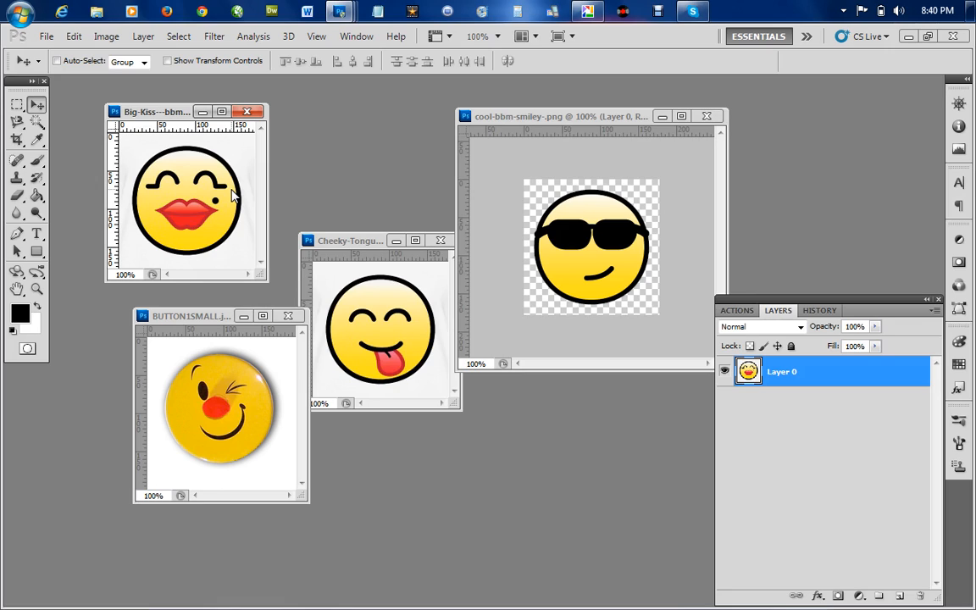
pyautogui.moveTo(235, 196); pyautogui.dragTo(596, 229)
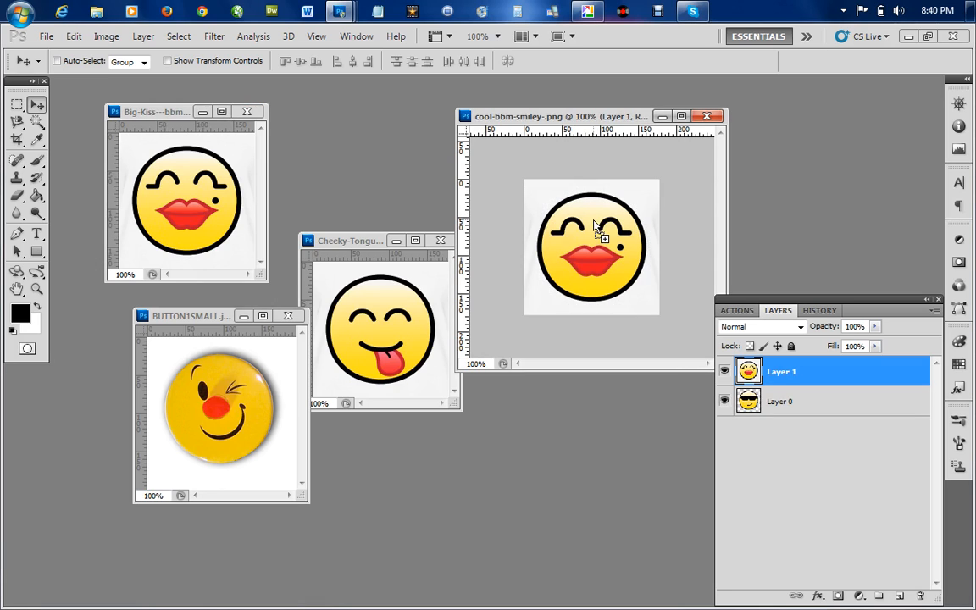
pyautogui.click(391, 327)
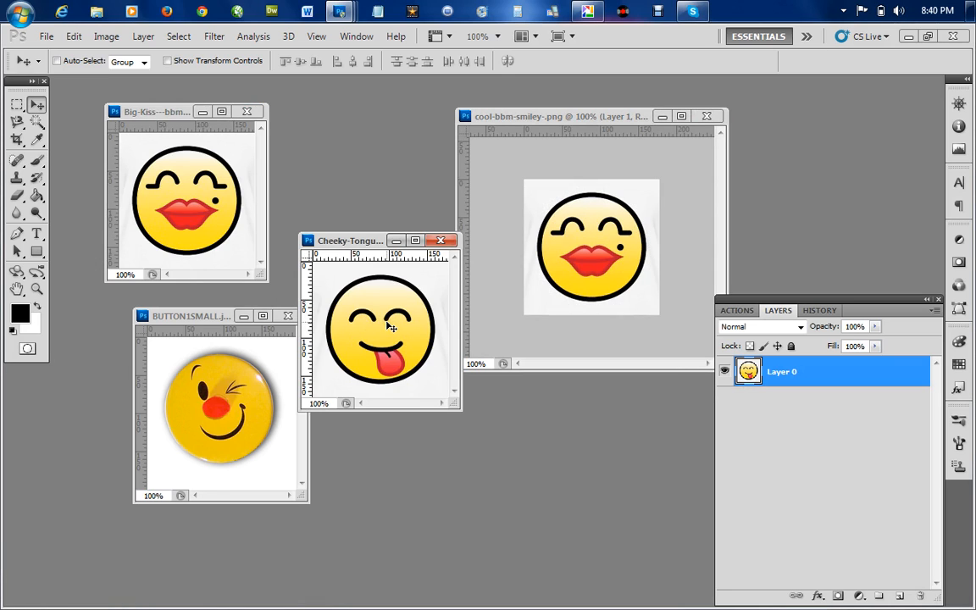
pyautogui.moveTo(391, 326); pyautogui.dragTo(579, 262)
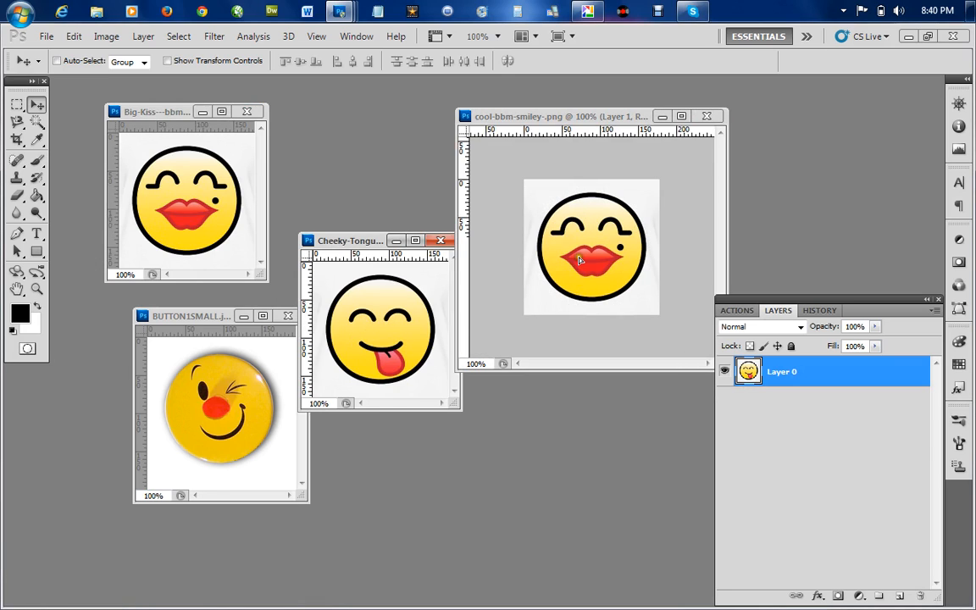
pyautogui.click(239, 432)
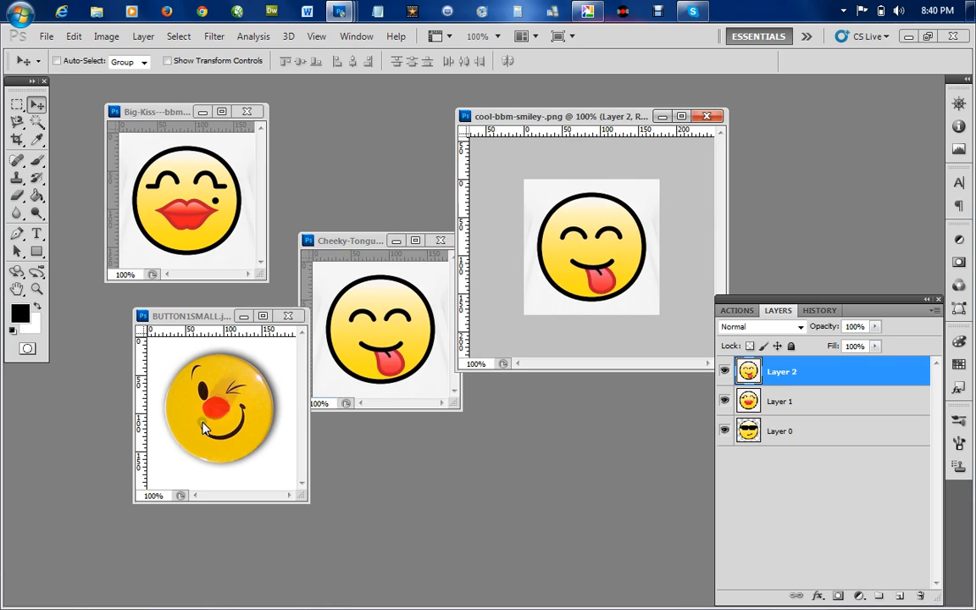
pyautogui.moveTo(204, 427); pyautogui.dragTo(549, 199)
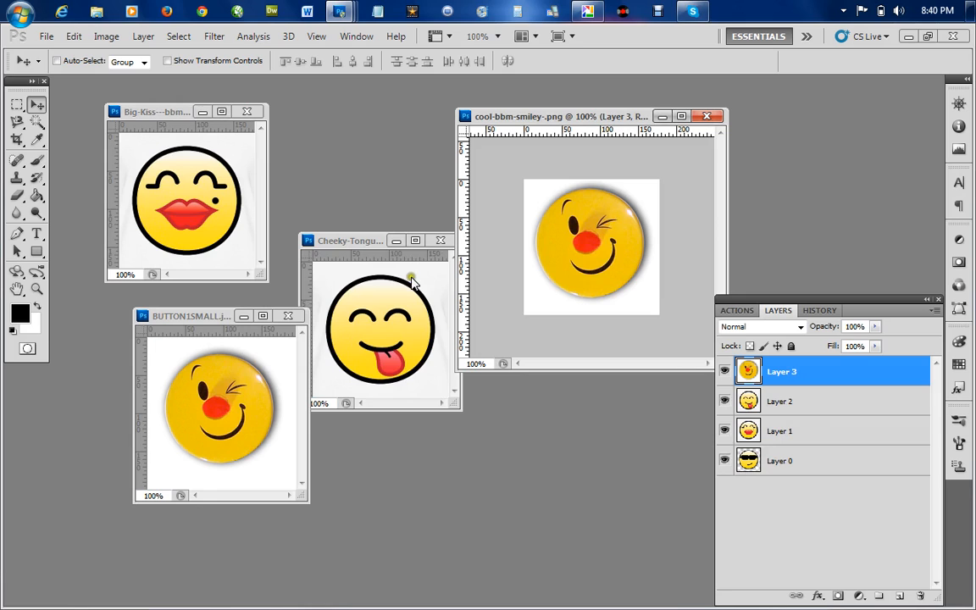
# Step: Close the Cheeky-Tongue, BUTTON1SMALL and Big-Kiss images without saving their changes
pyautogui.click(434, 240)
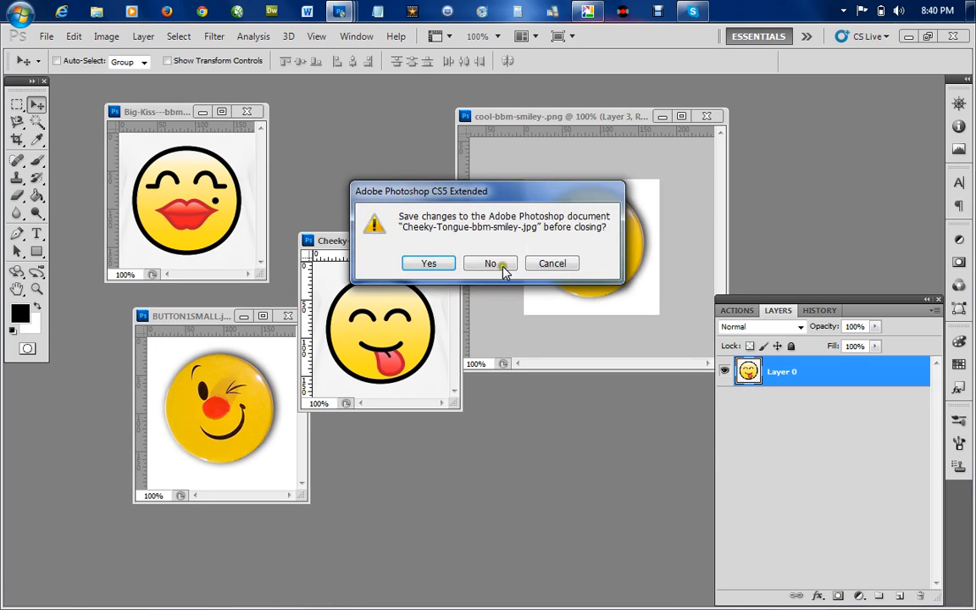
pyautogui.click(490, 263)
pyautogui.click(288, 315)
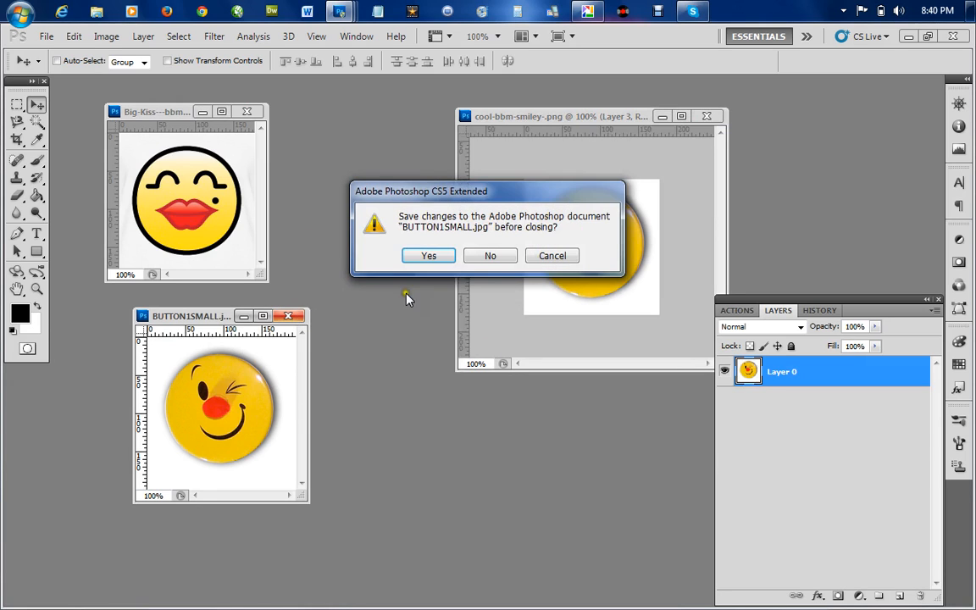
pyautogui.click(489, 257)
pyautogui.click(246, 111)
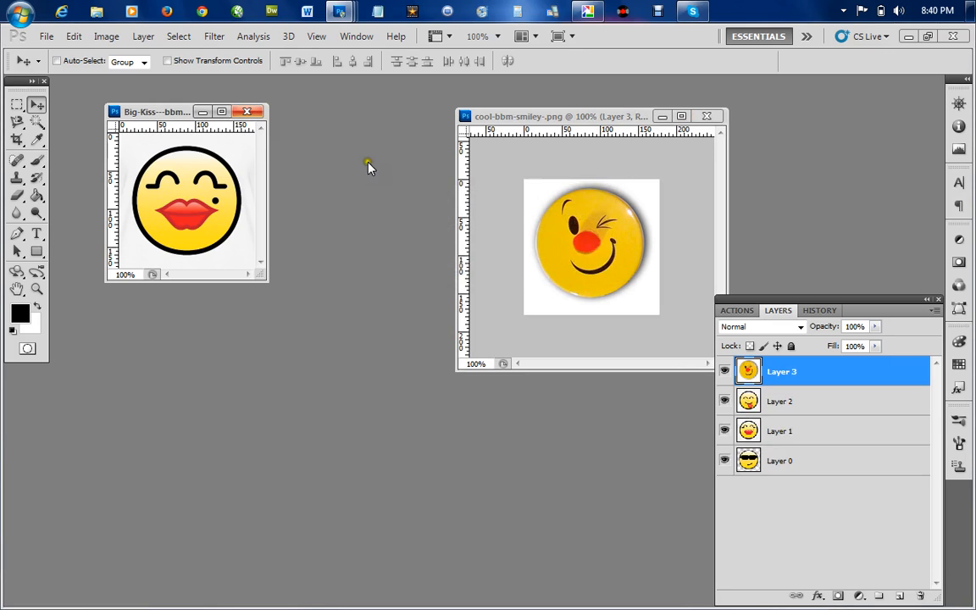
pyautogui.click(491, 262)
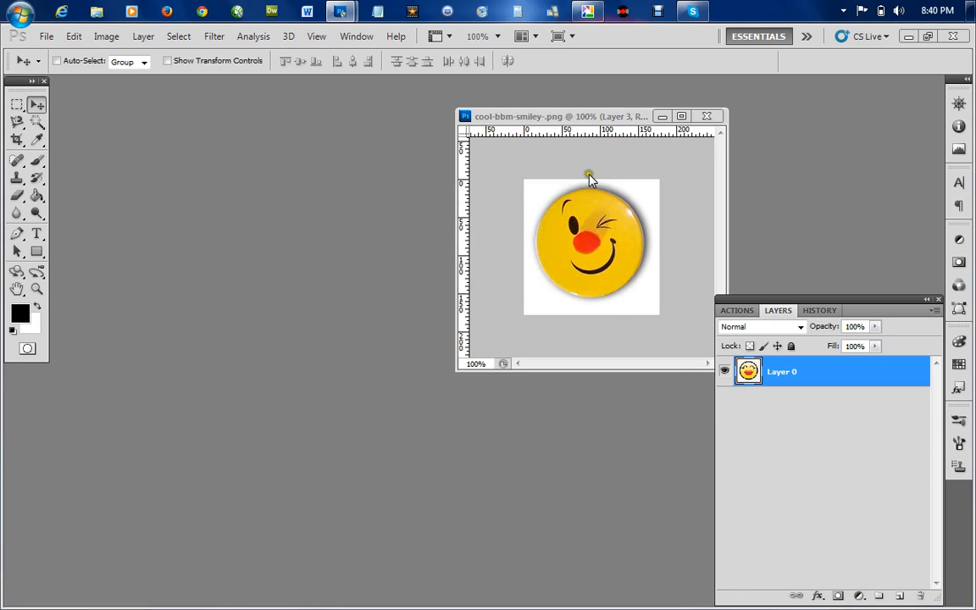
# Step: Move the cool-bbm-smiley window near the tools and display the Animation panel below it
pyautogui.moveTo(626, 117); pyautogui.dragTo(485, 138)
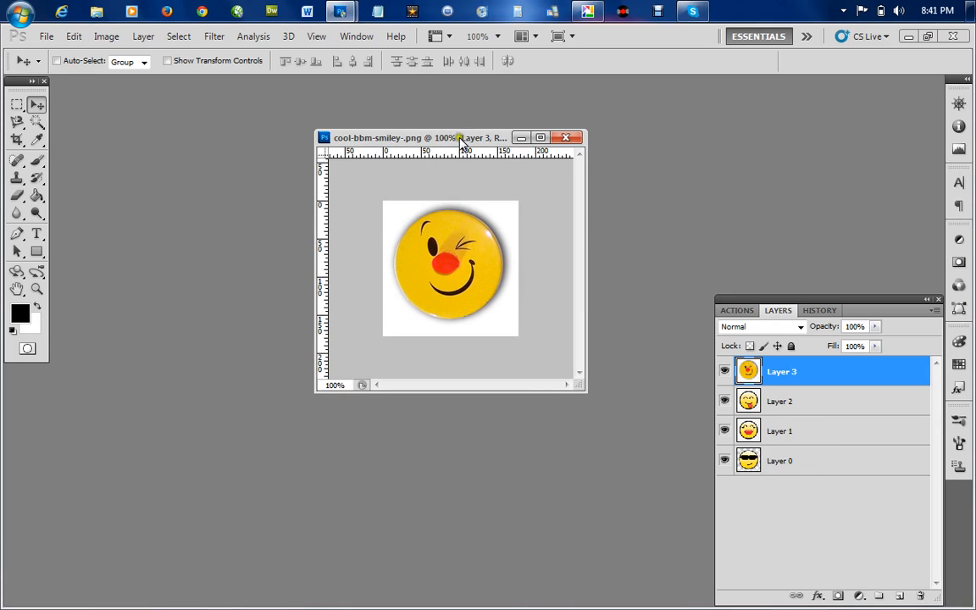
pyautogui.moveTo(462, 134); pyautogui.dragTo(291, 118)
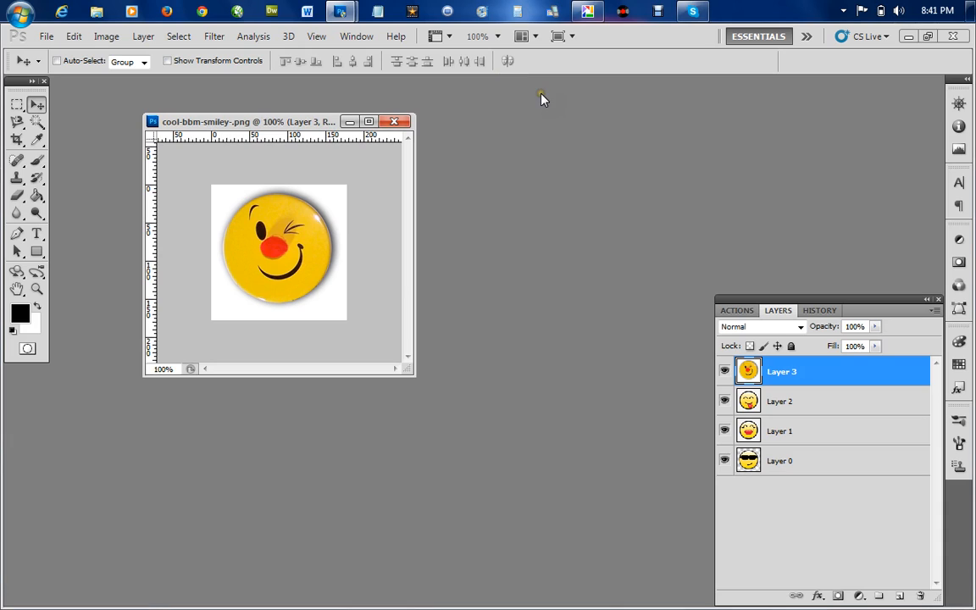
pyautogui.click(362, 39)
pyautogui.click(393, 153)
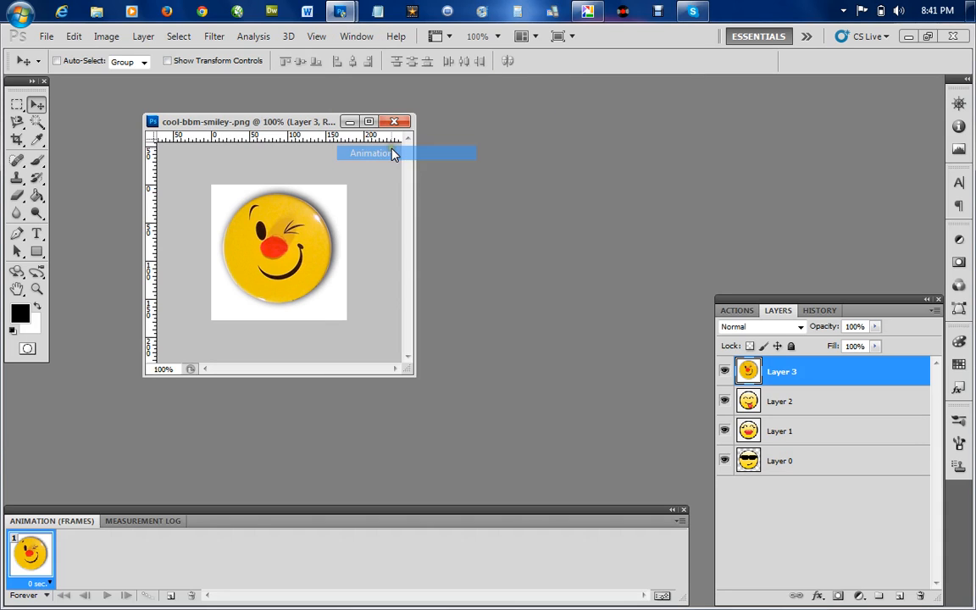
pyautogui.moveTo(505, 513); pyautogui.dragTo(508, 492)
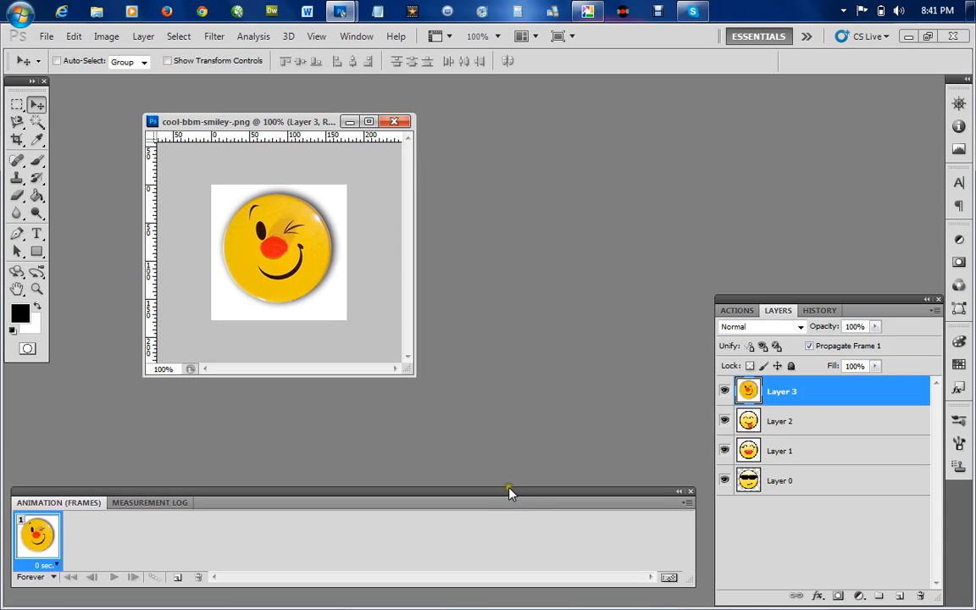
# Step: Convert the animation to timeline mode and back to frame animation
pyautogui.click(669, 576)
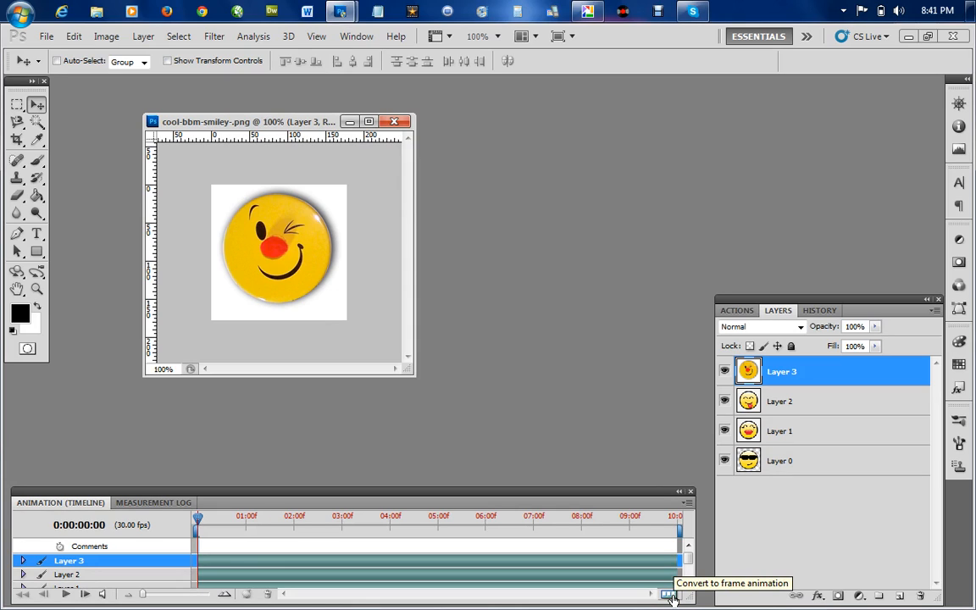
pyautogui.click(669, 596)
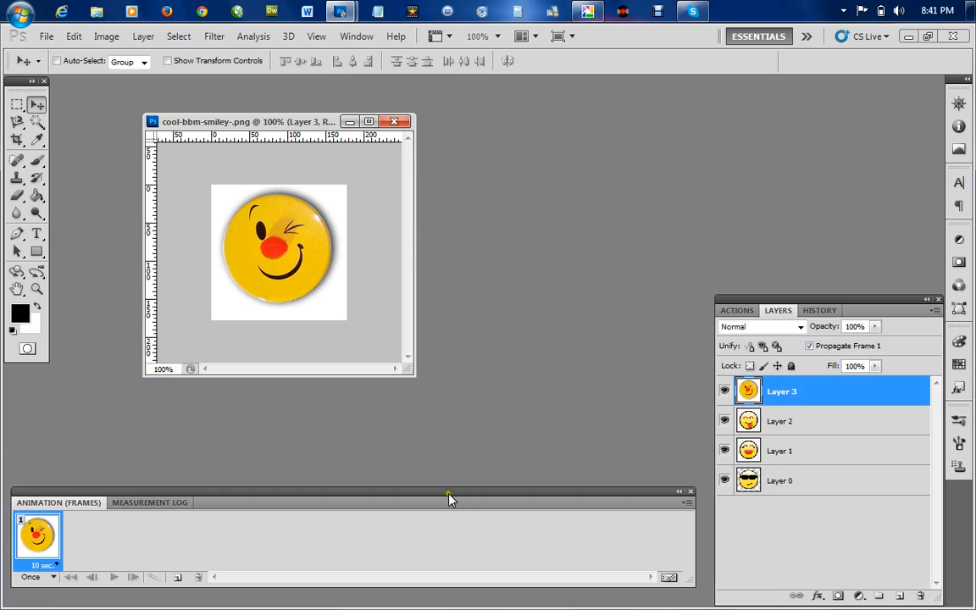
# Step: Make animation frames from the four smiley layers, after slightly repositioning the Animation panel
pyautogui.moveTo(449, 500); pyautogui.dragTo(450, 506)
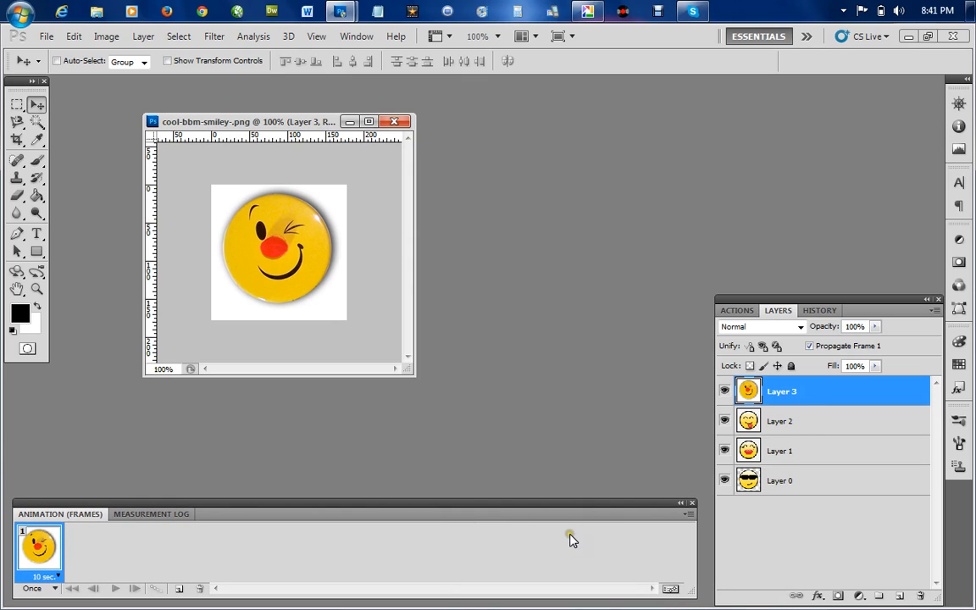
pyautogui.click(689, 515)
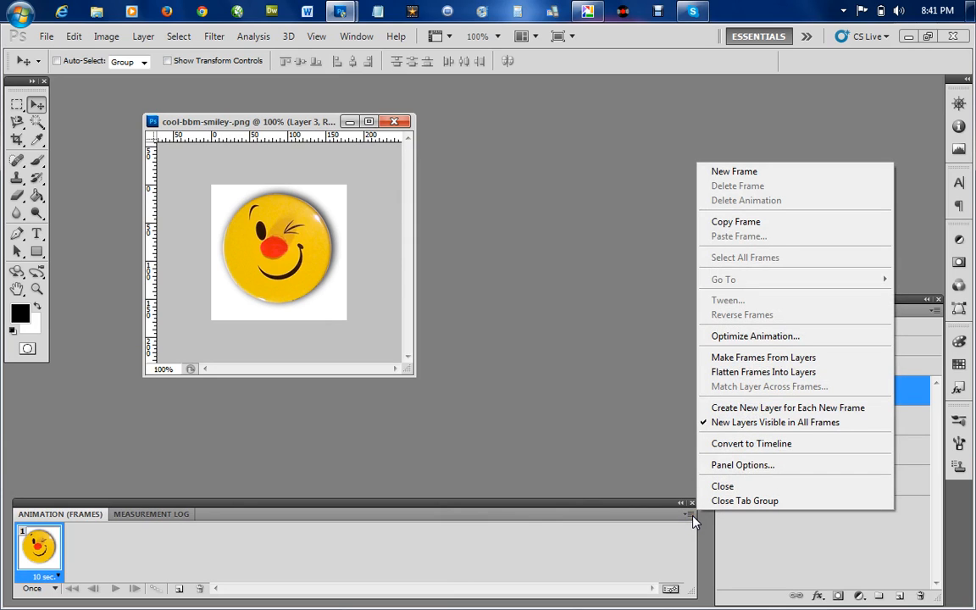
pyautogui.click(737, 360)
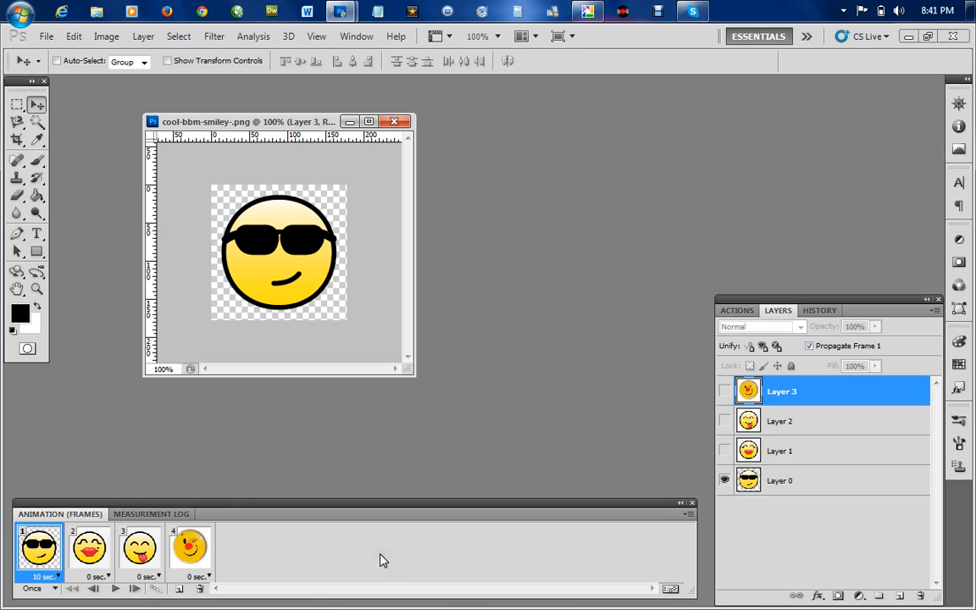
# Step: Set the delay of all four animation frames to 0.5 seconds
pyautogui.click(49, 577)
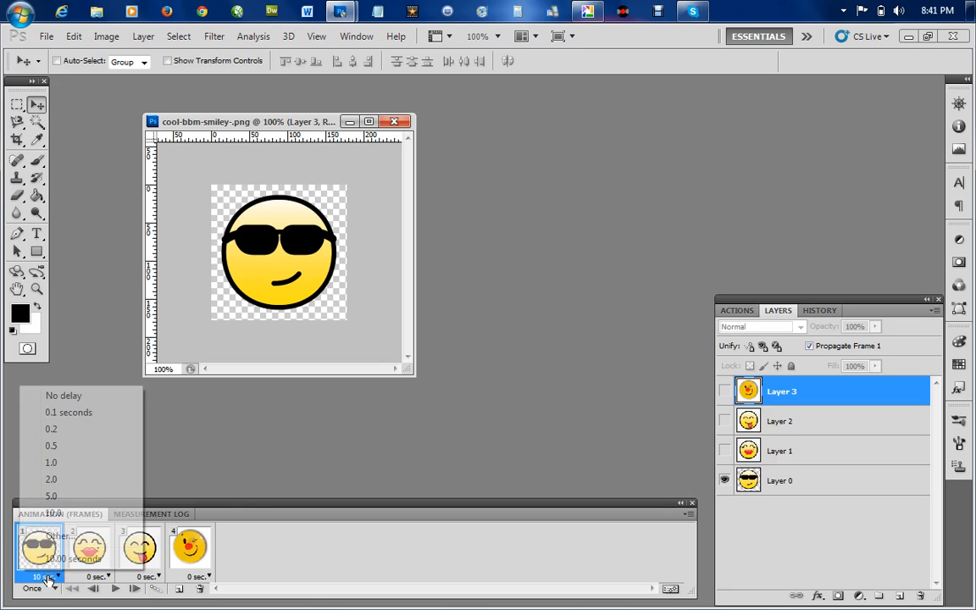
pyautogui.click(82, 446)
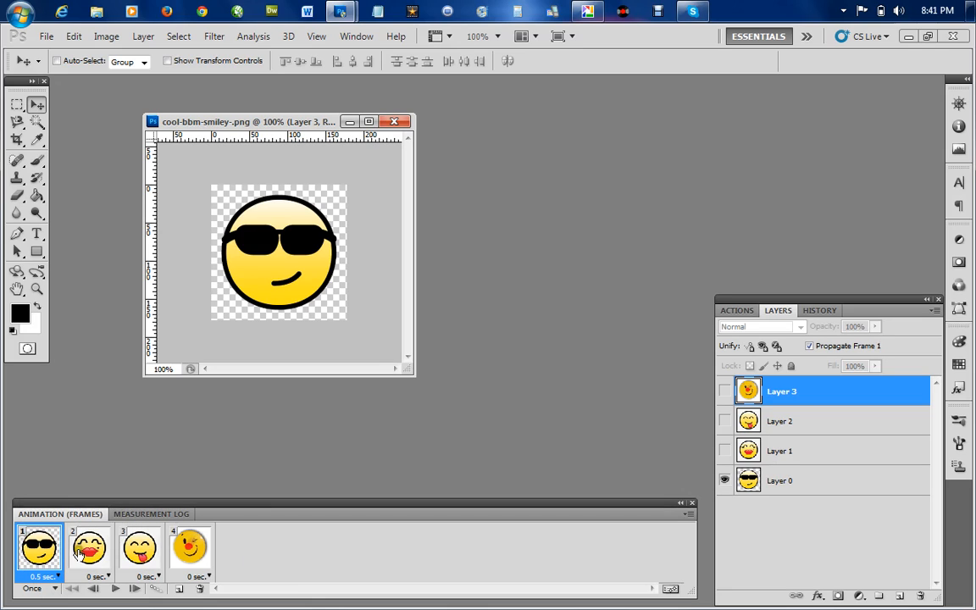
pyautogui.click(94, 576)
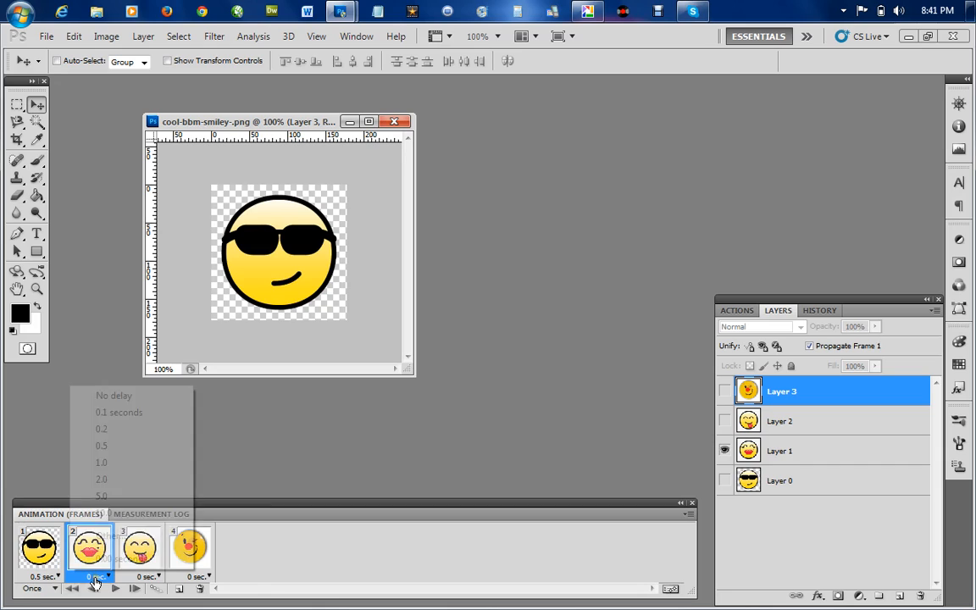
pyautogui.click(142, 446)
pyautogui.click(146, 576)
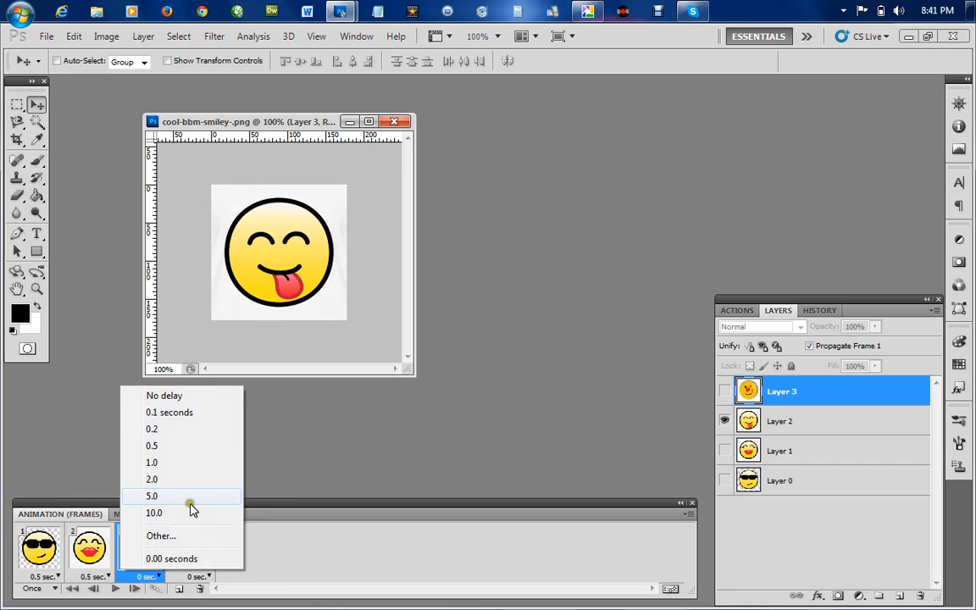
pyautogui.click(172, 446)
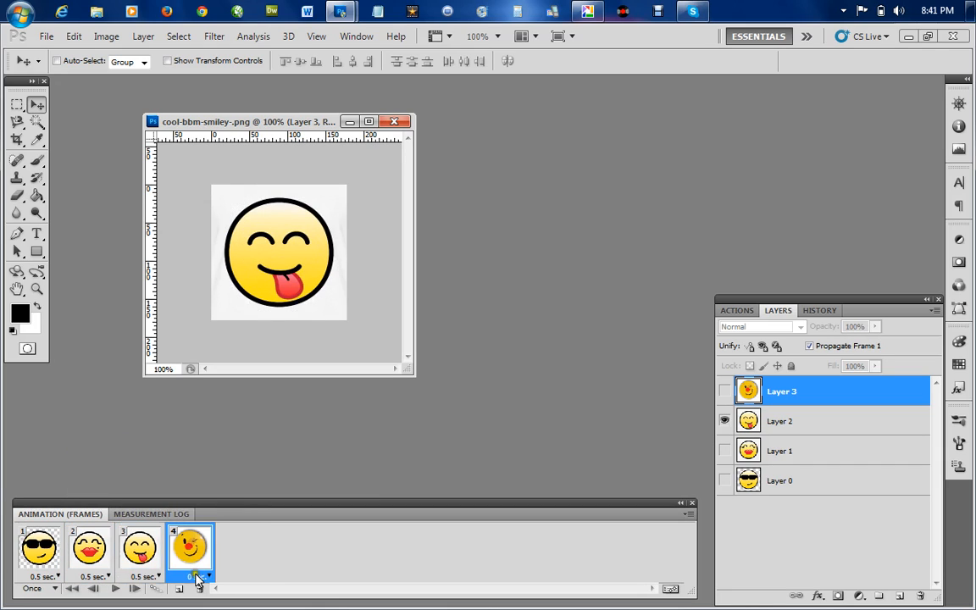
pyautogui.click(197, 577)
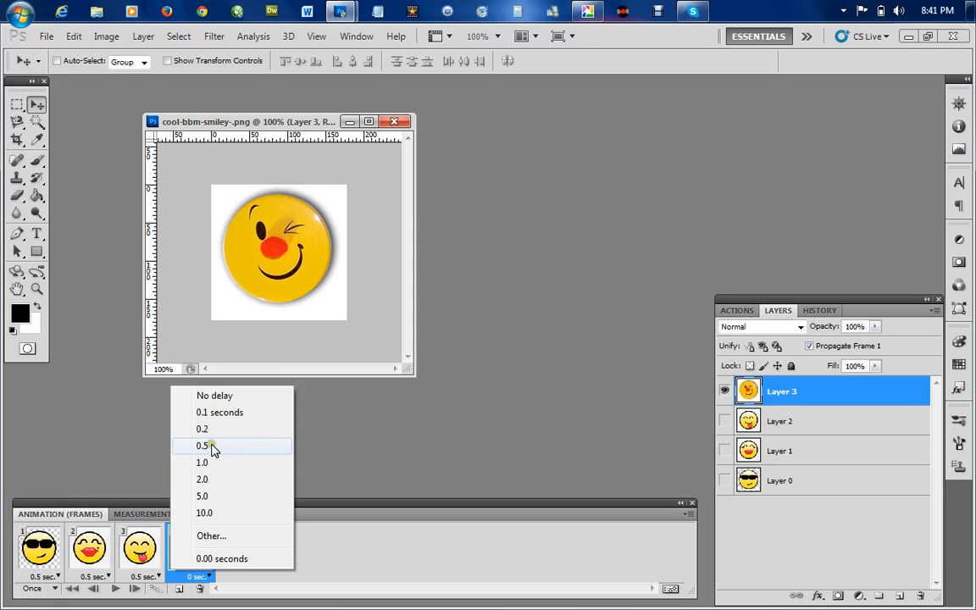
pyautogui.click(212, 448)
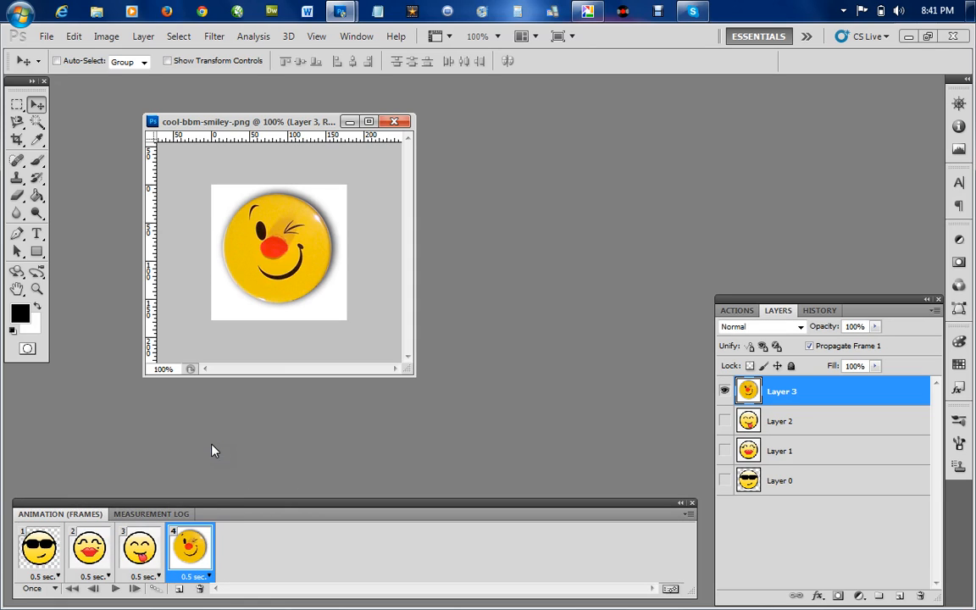
# Step: Set the animation to loop Forever, then play it in the document and stop the playback
pyautogui.click(44, 587)
pyautogui.click(59, 550)
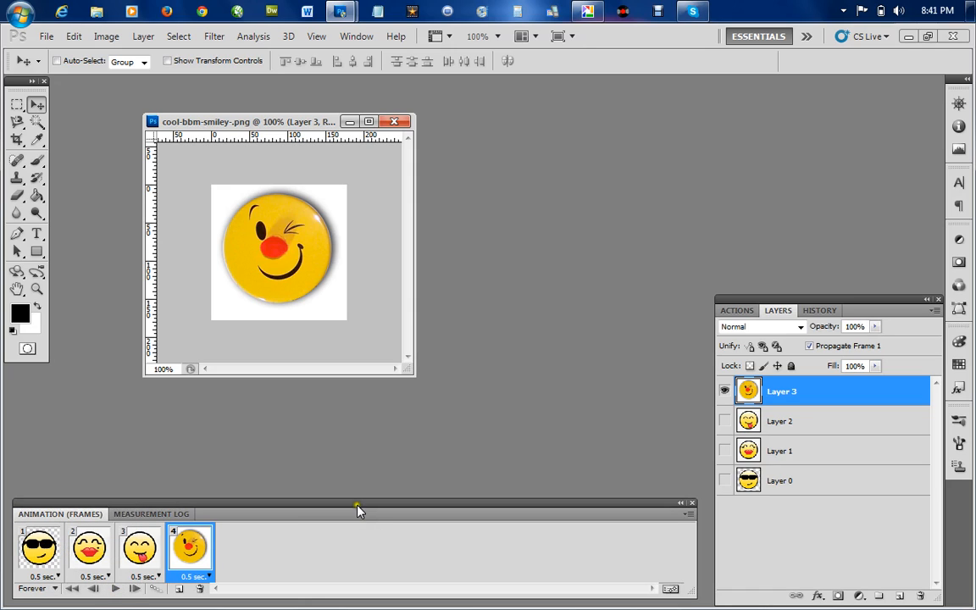
pyautogui.moveTo(357, 518); pyautogui.dragTo(349, 516)
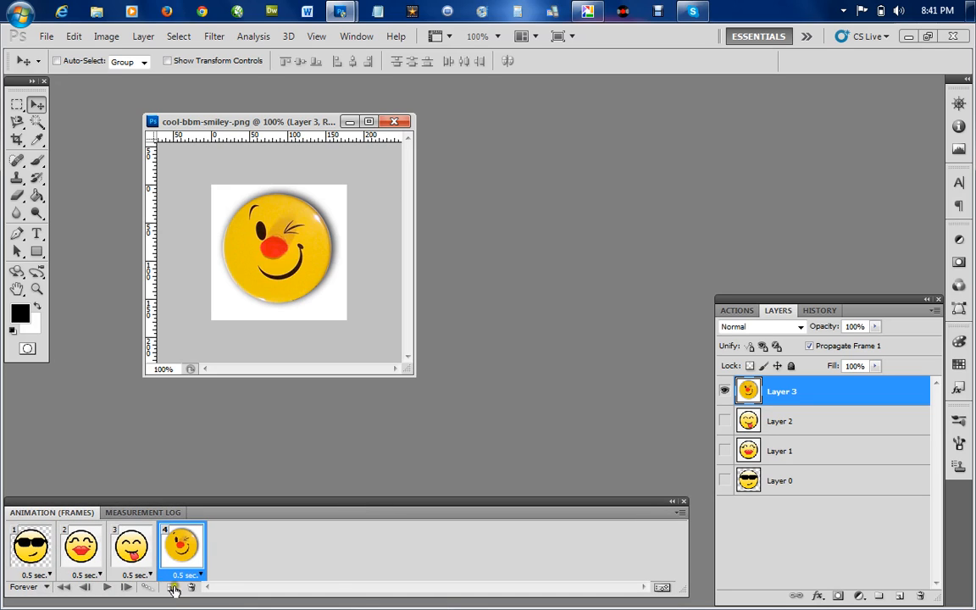
pyautogui.click(110, 588)
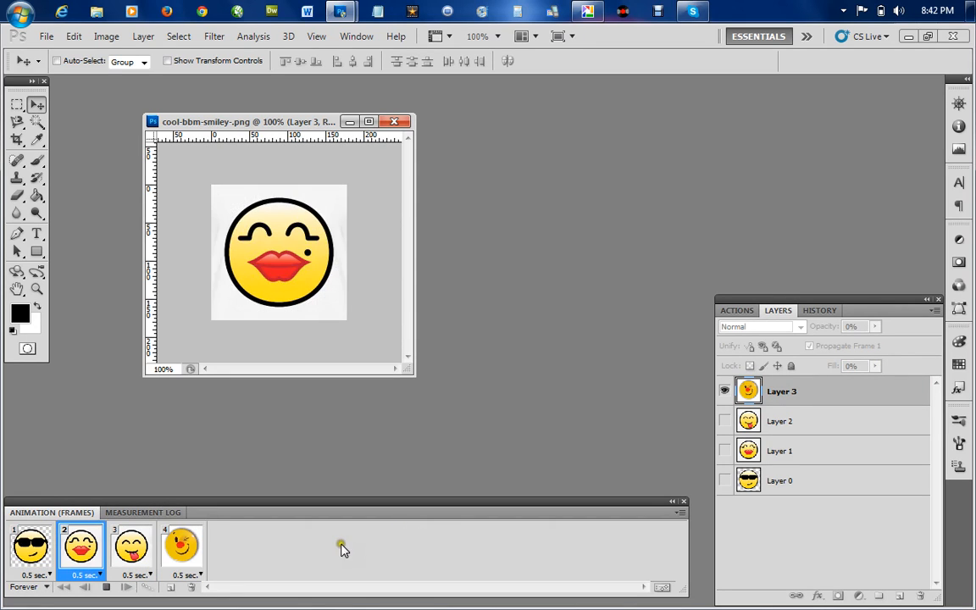
pyautogui.click(106, 587)
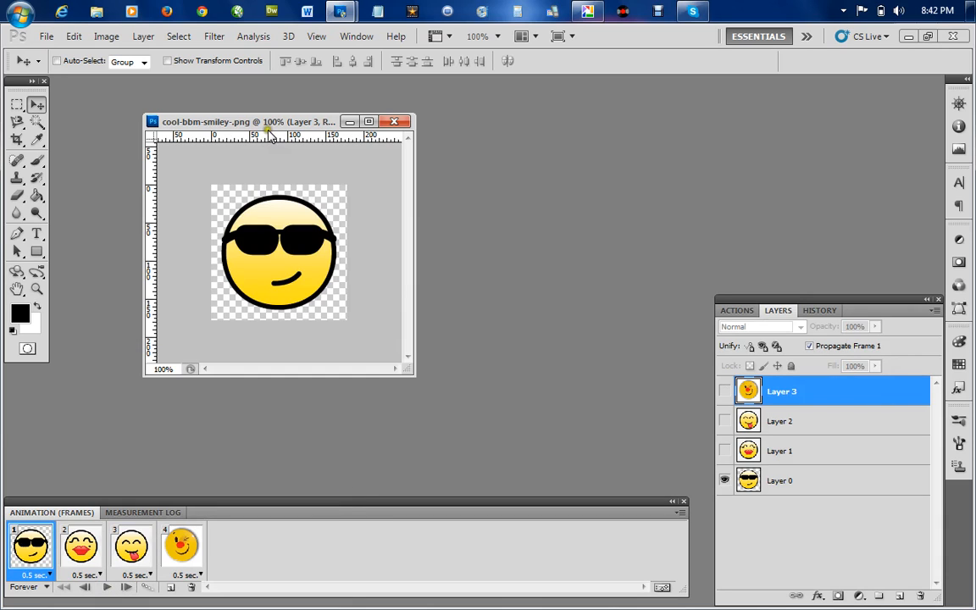
# Step: Start Save for Web & Devices for the animated GIF and set the image size to 200 by 200 px
pyautogui.click(46, 37)
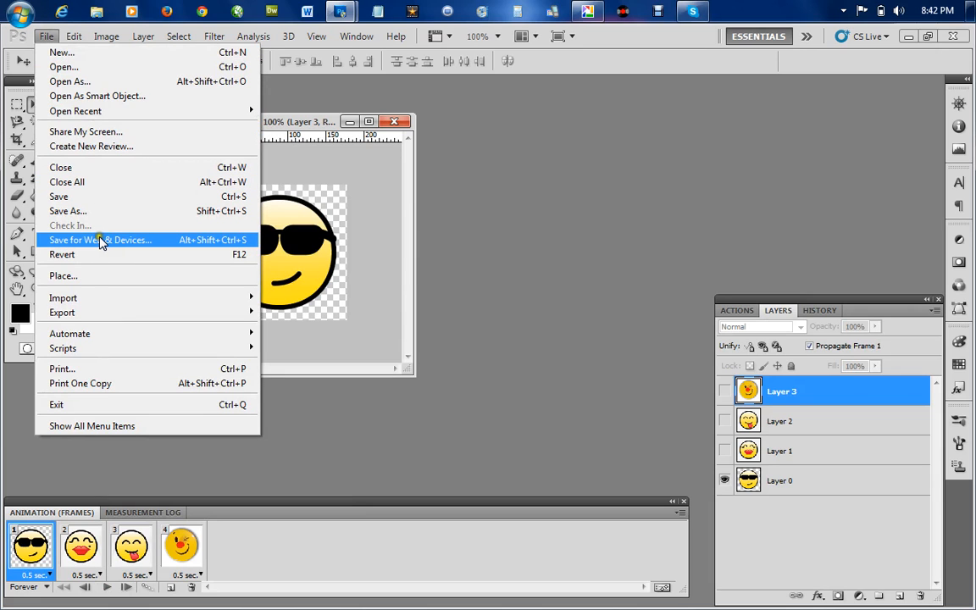
pyautogui.click(146, 242)
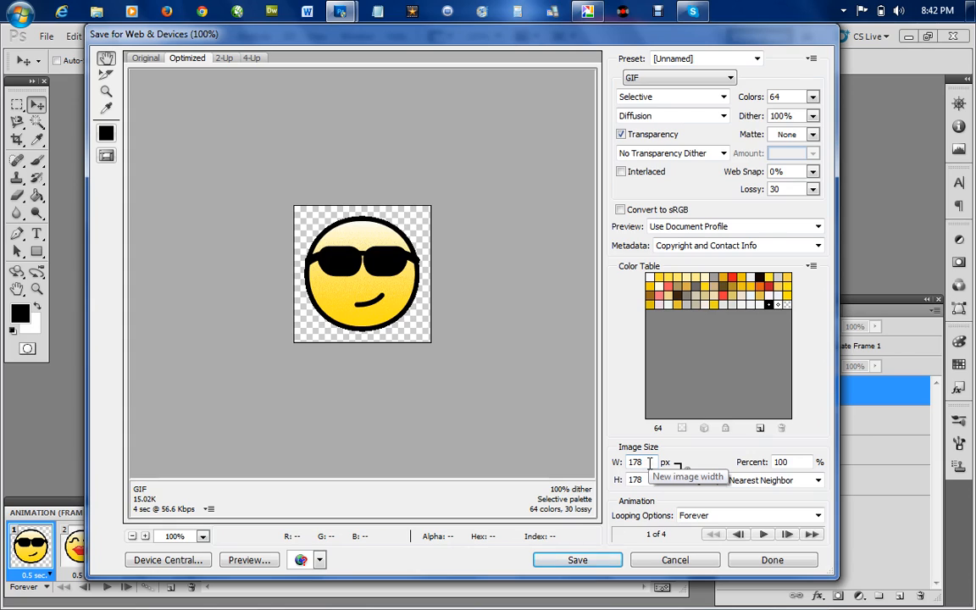
pyautogui.moveTo(649, 461); pyautogui.dragTo(617, 467)
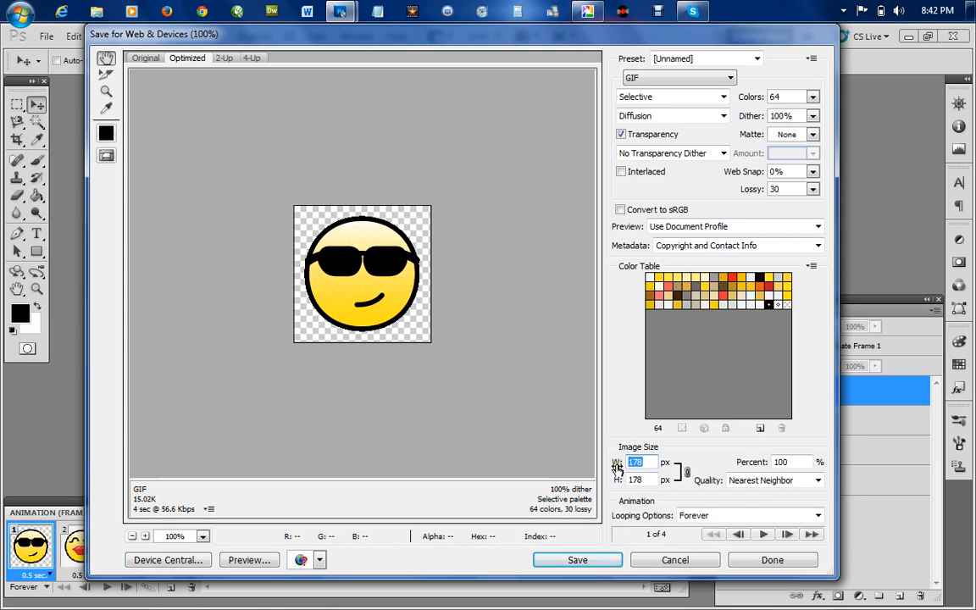
pyautogui.write('200')
pyautogui.click(578, 428)
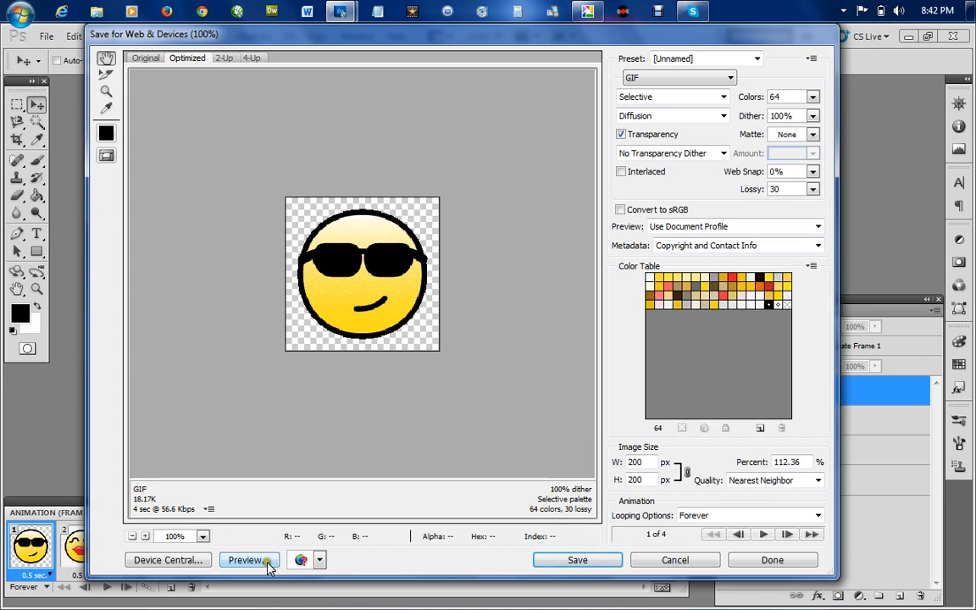
# Step: Preview the animated GIF in the web browser, then close the preview window
pyautogui.click(319, 562)
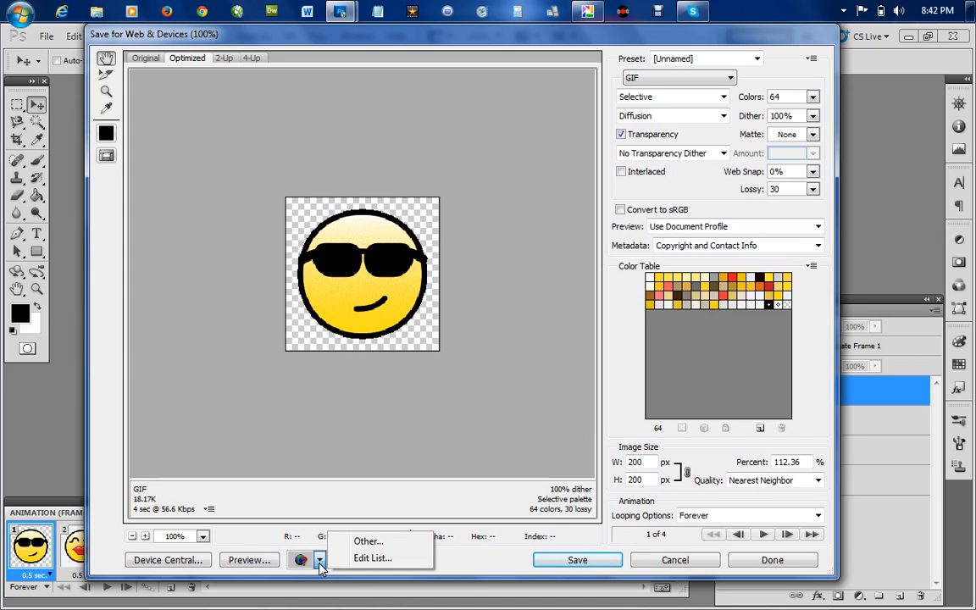
pyautogui.click(261, 562)
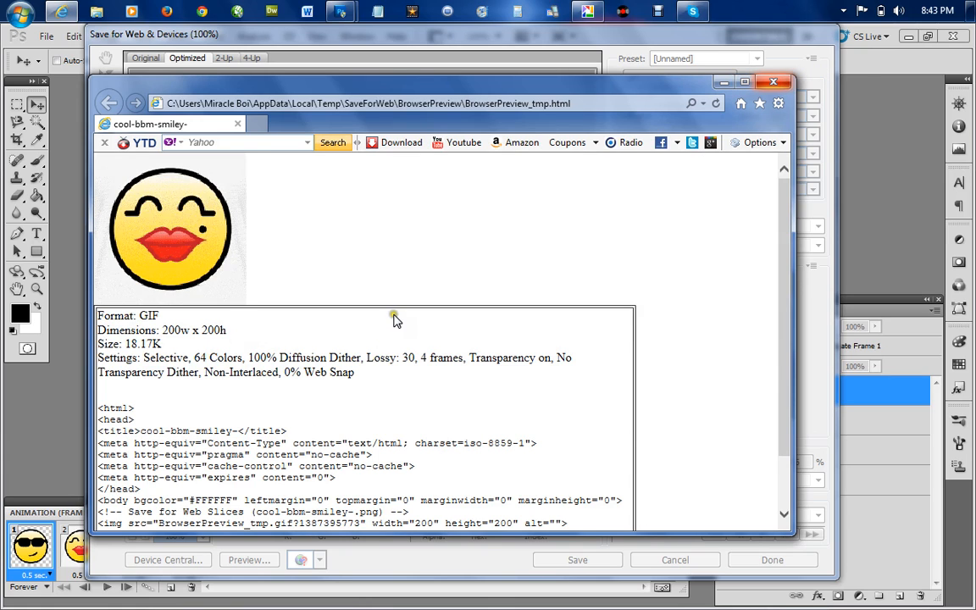
pyautogui.click(765, 84)
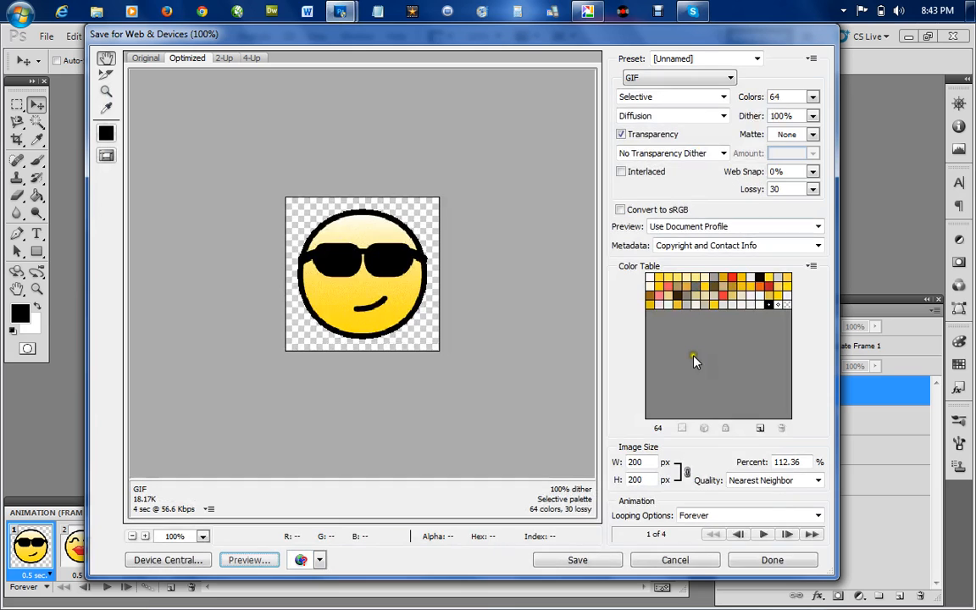
# Step: Save the optimized GIF to the Desktop as cool-bbm-smiley- with the Images Only format
pyautogui.click(612, 560)
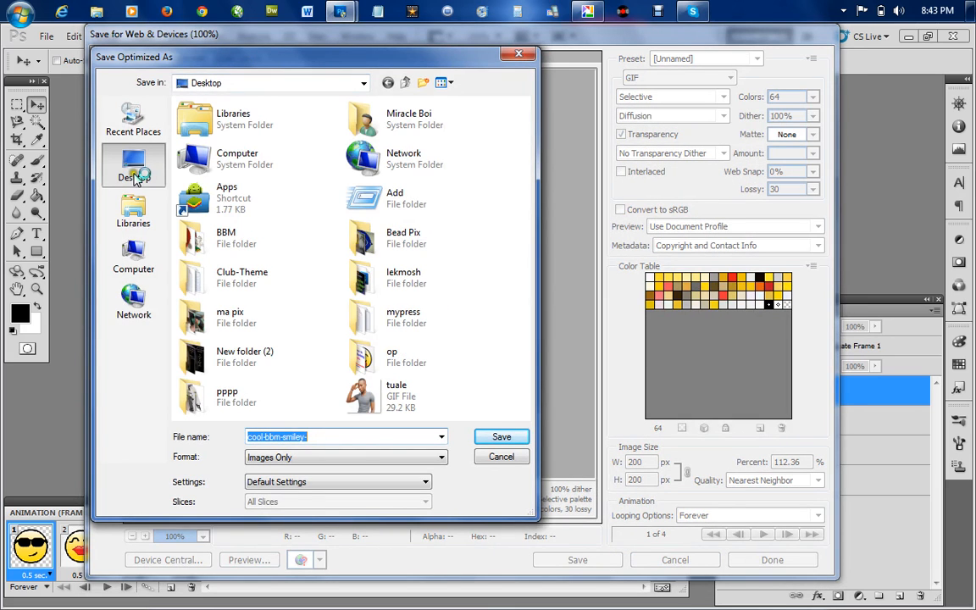
pyautogui.click(497, 437)
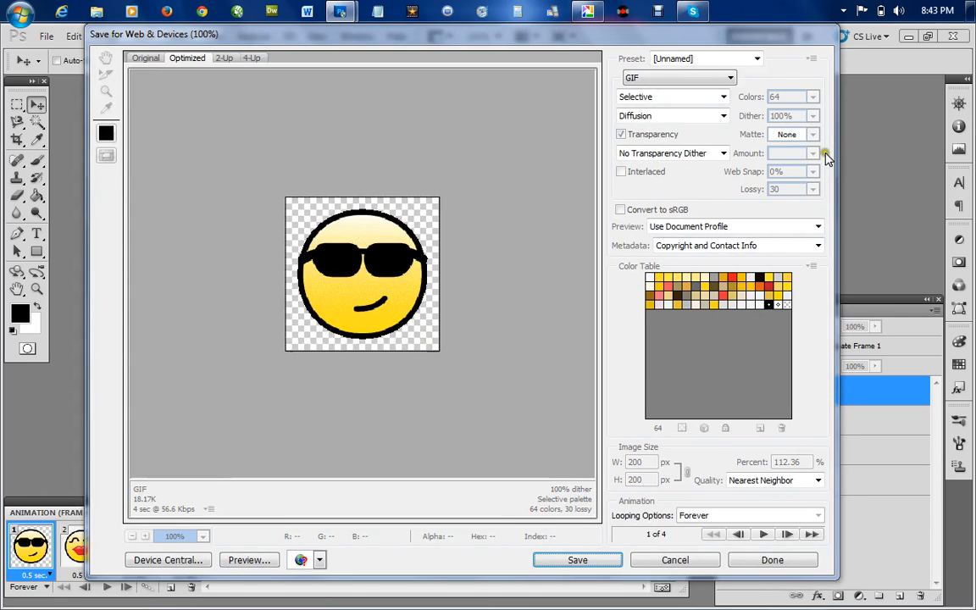
pyautogui.press('Escape')
# Step: Minimize Photoshop and open the saved cool-bbm-smiley- GIF from the desktop
pyautogui.click(907, 36)
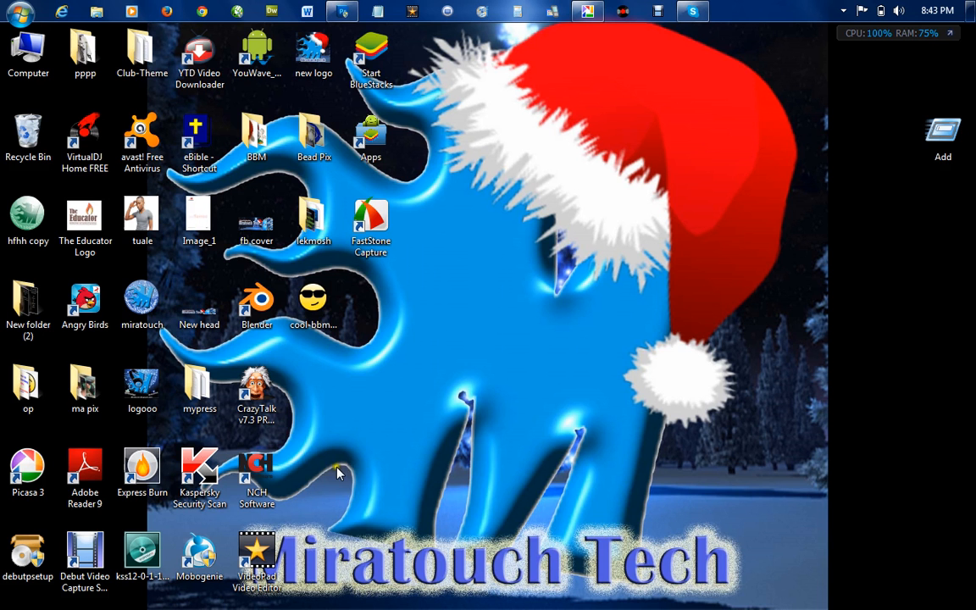
pyautogui.click(325, 321)
pyautogui.doubleClick(326, 321)
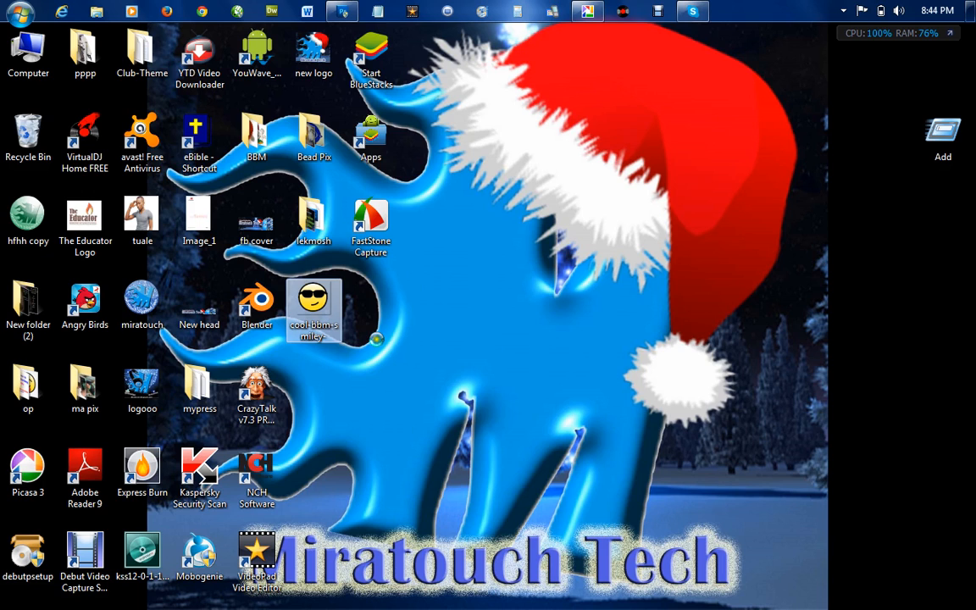
# Step: Open the cool-bbm-smiley-.gif from the desktop with Internet Explorer to watch the animation, and close the browser window
pyautogui.rightClick(326, 320)
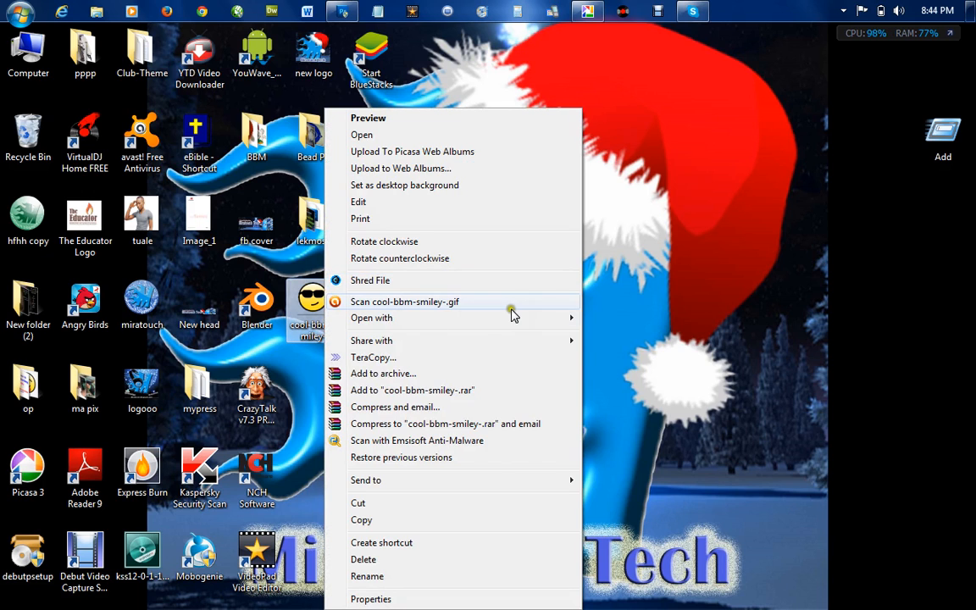
pyautogui.moveTo(563, 324)
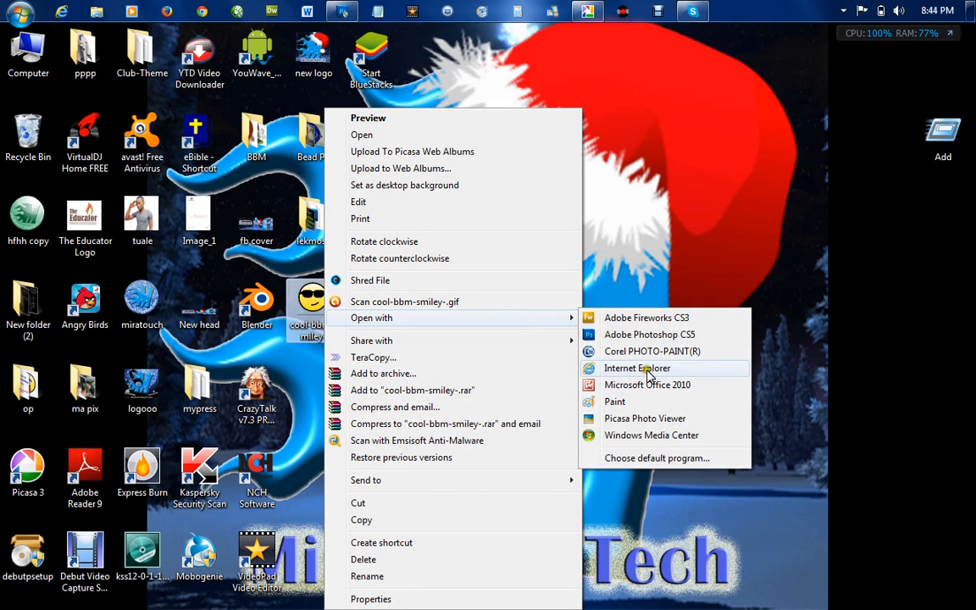
pyautogui.click(597, 368)
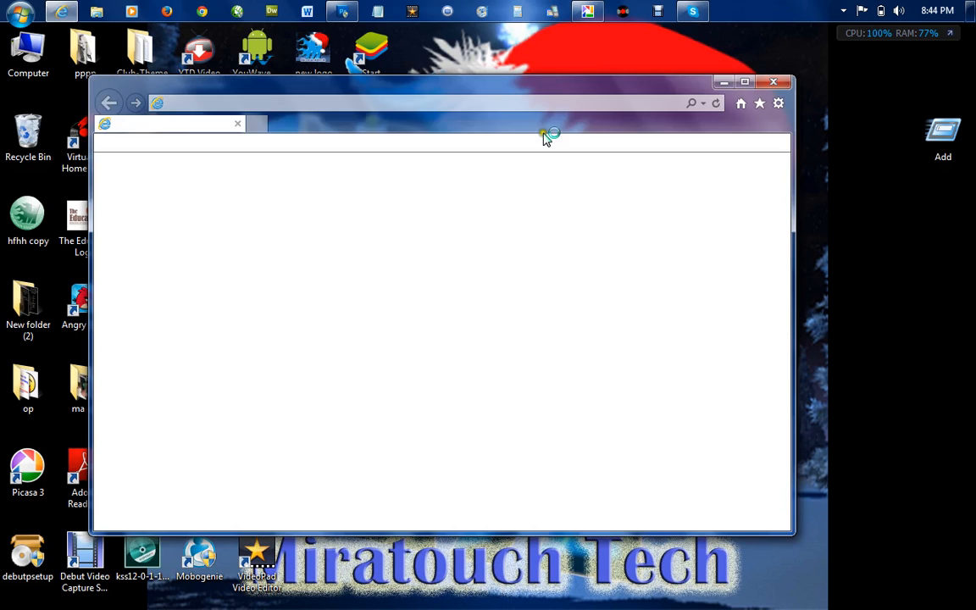
pyautogui.moveTo(487, 89); pyautogui.dragTo(476, 88)
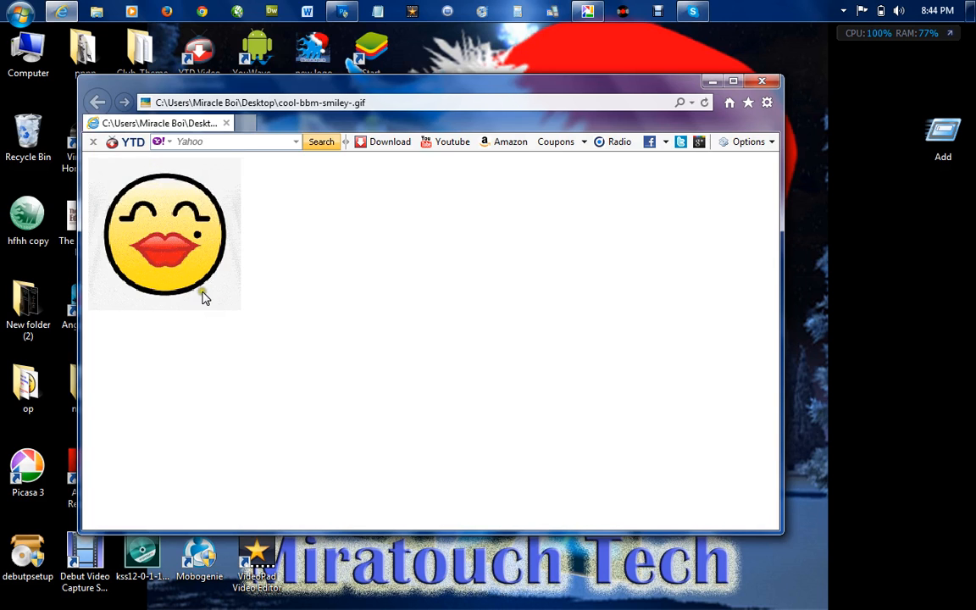
pyautogui.click(762, 82)
# Step: Return to Photoshop and close the cool-bbm-smiley-.png document without saving changes
pyautogui.click(357, 18)
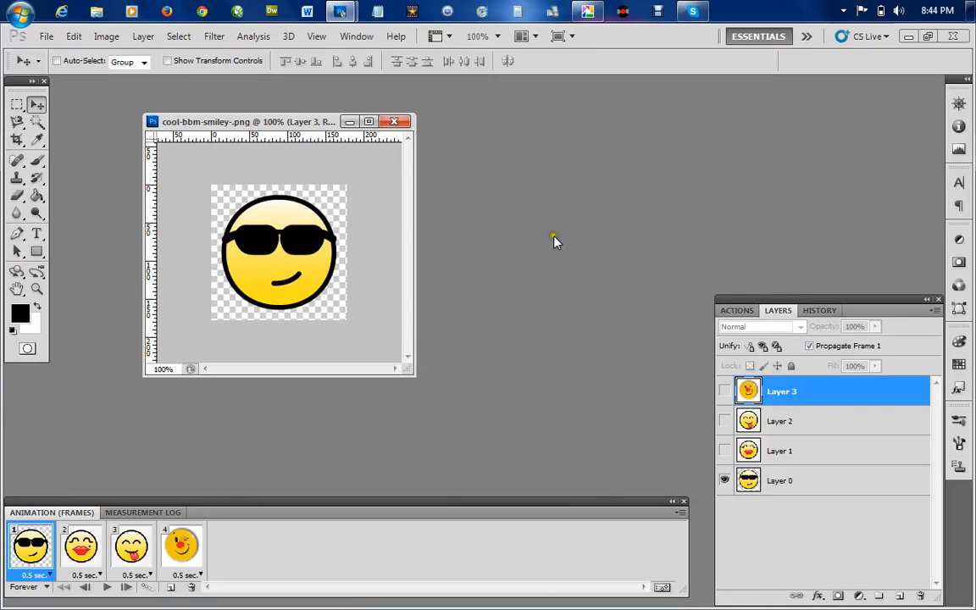
pyautogui.click(394, 122)
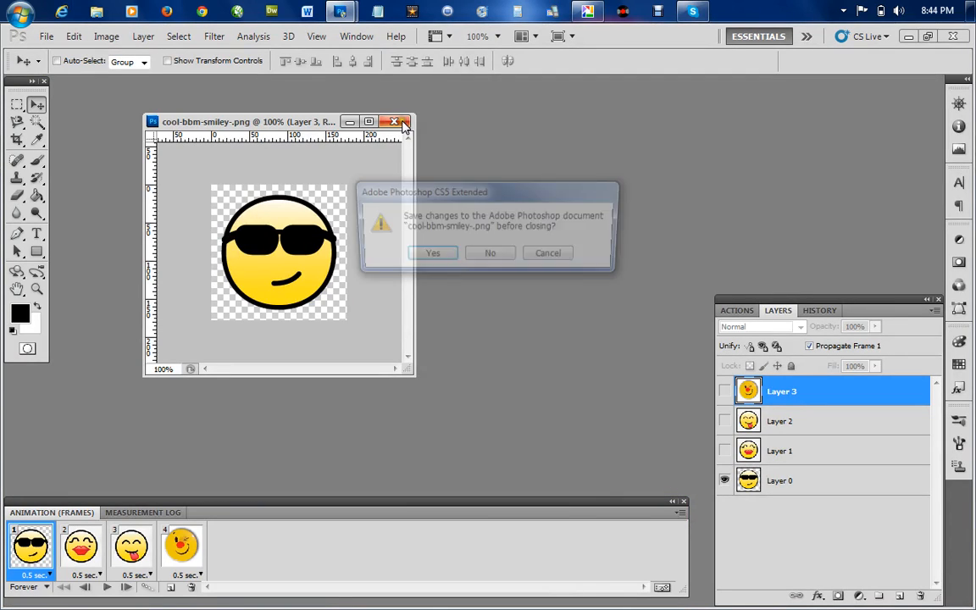
pyautogui.click(478, 257)
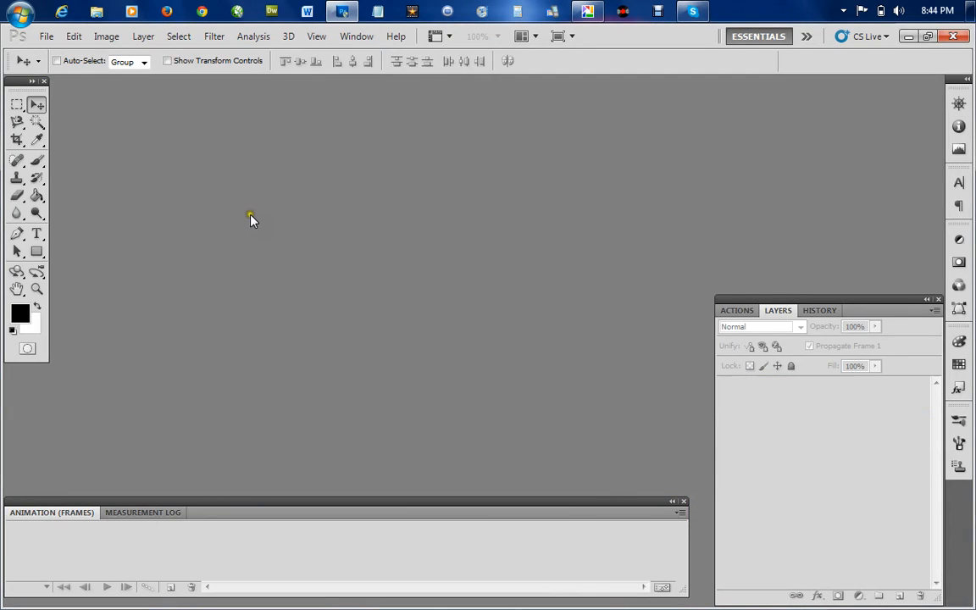
# Step: Open Cheeky-Tongue-bbm-smiley-.jpg from the BBM folder, and move and enlarge its document window in the workspace
pyautogui.click(48, 36)
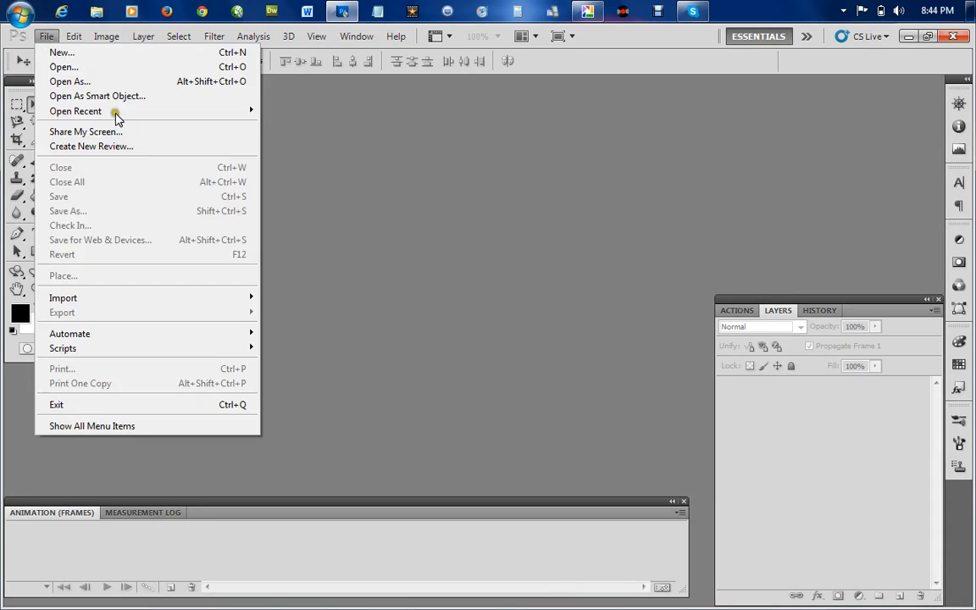
pyautogui.click(130, 71)
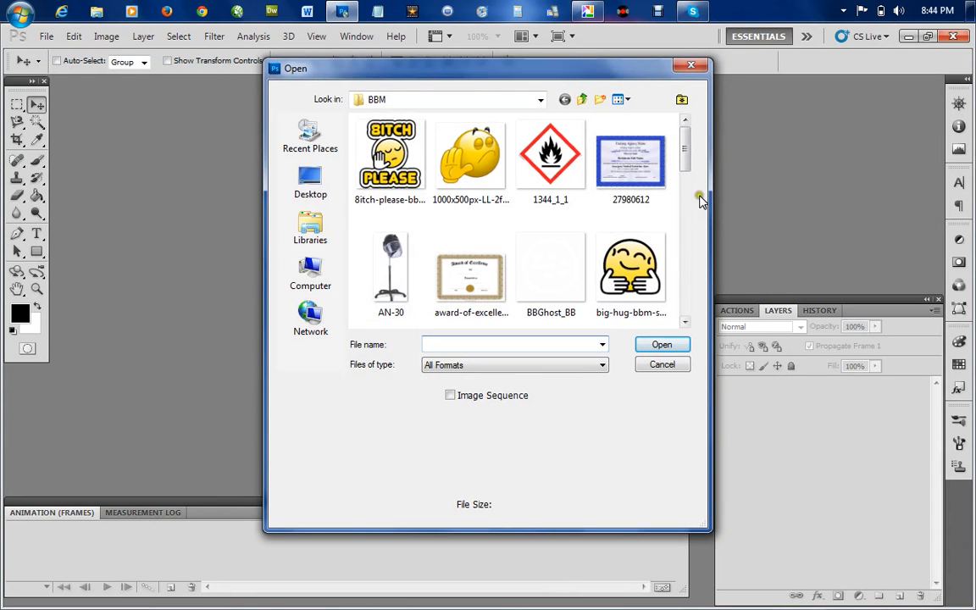
pyautogui.moveTo(687, 137); pyautogui.dragTo(687, 192)
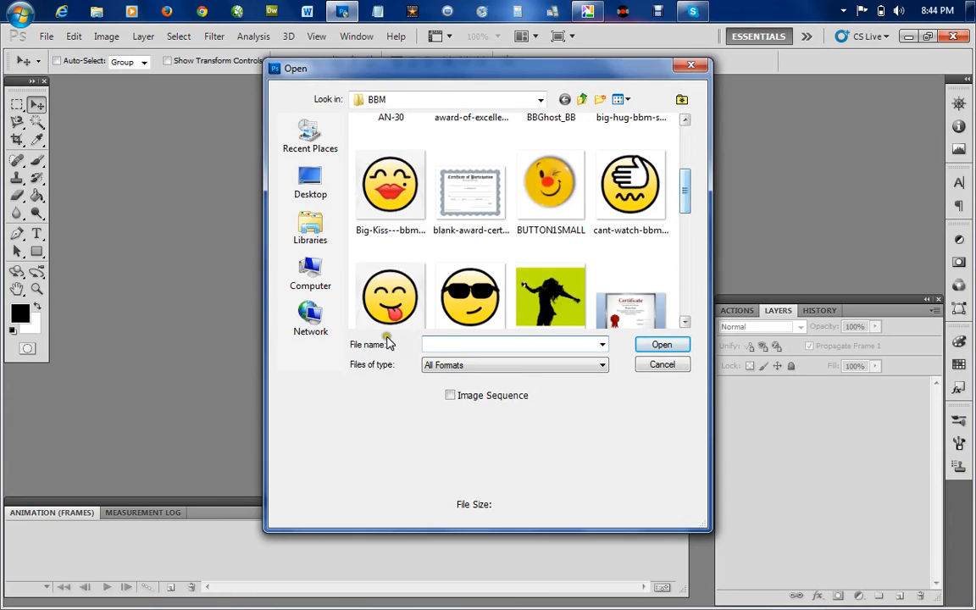
pyautogui.doubleClick(385, 292)
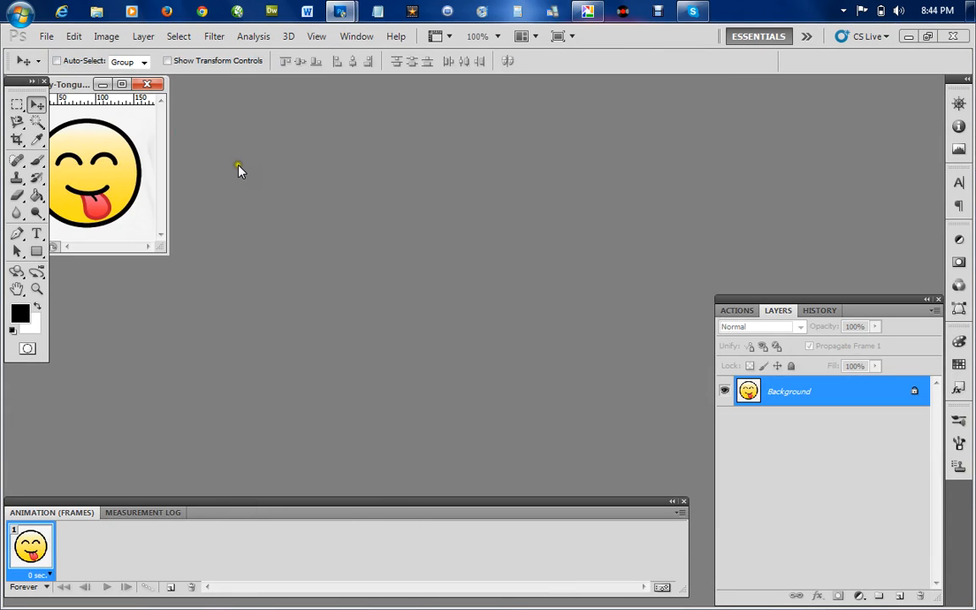
pyautogui.moveTo(76, 84); pyautogui.dragTo(342, 153)
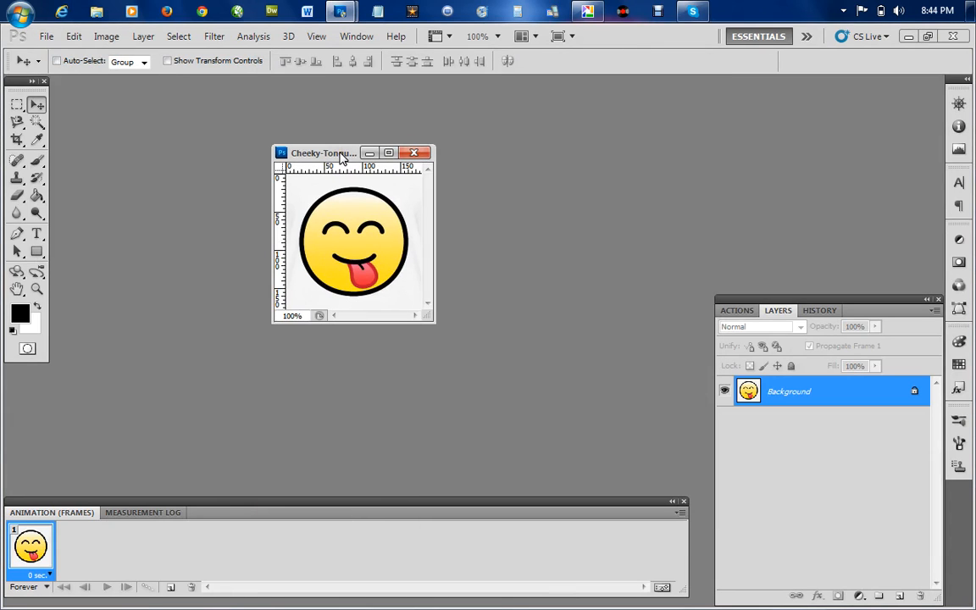
pyautogui.moveTo(430, 320); pyautogui.dragTo(522, 388)
# Step: Convert the locked Background into an editable layer named Layer 0 and duplicate it
pyautogui.doubleClick(775, 390)
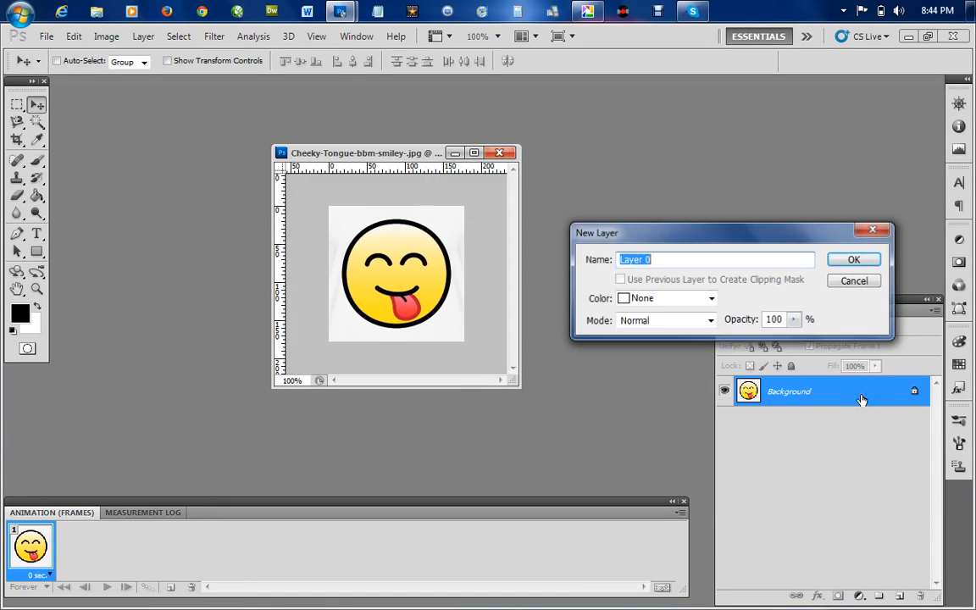
pyautogui.click(852, 266)
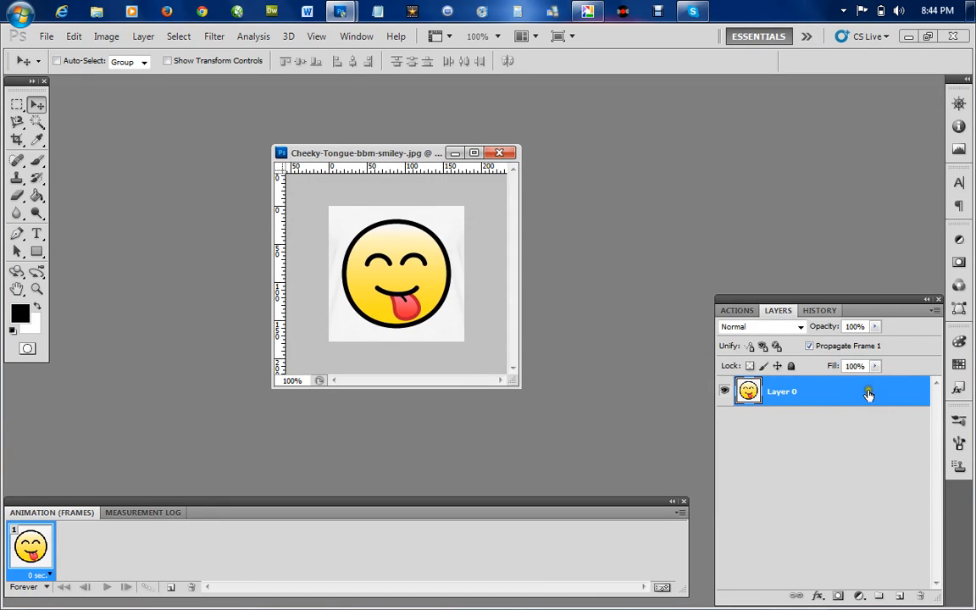
pyautogui.moveTo(861, 398); pyautogui.dragTo(900, 596)
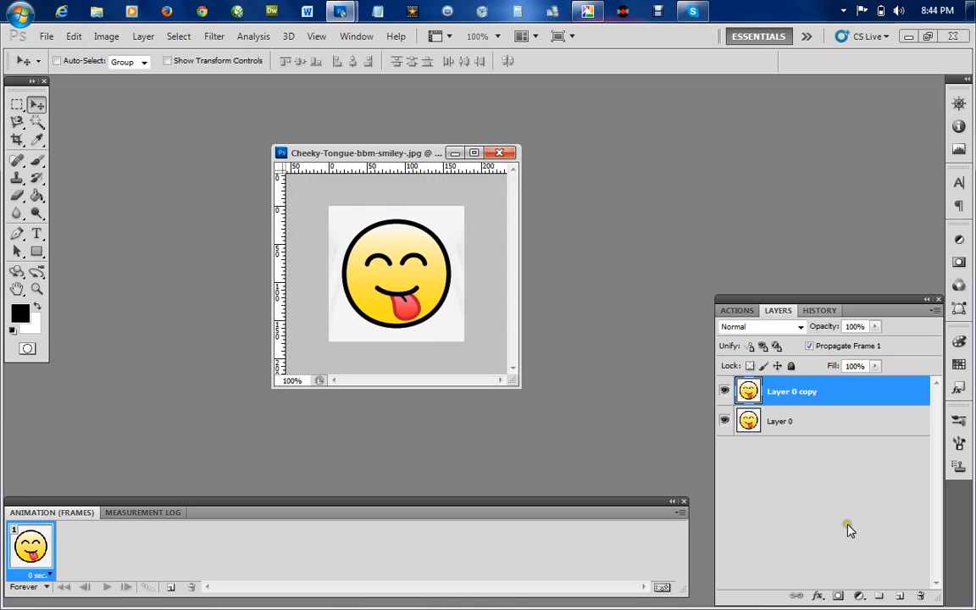
pyautogui.hotkey('ctrl', 'z')
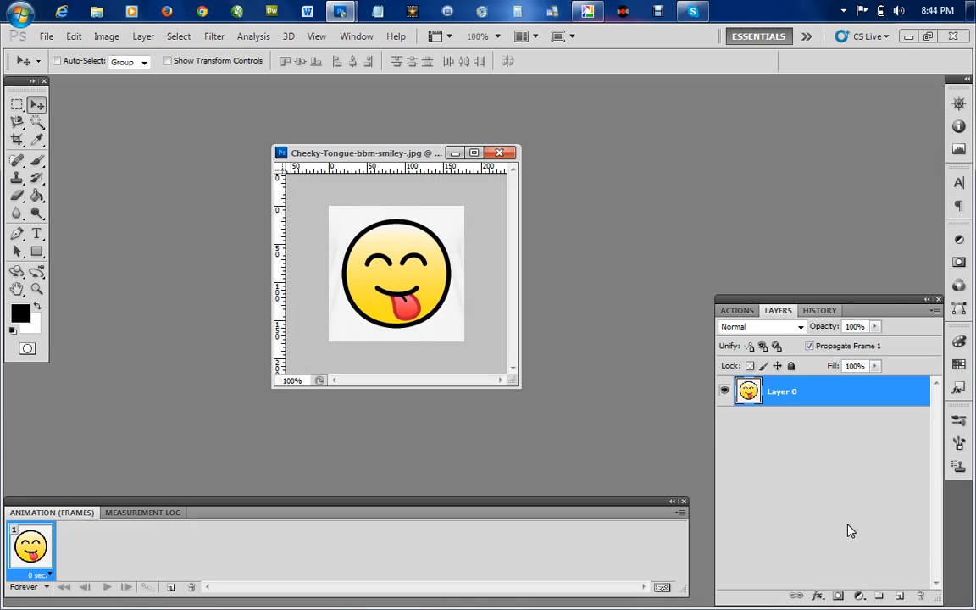
pyautogui.hotkey('ctrl', 'z')
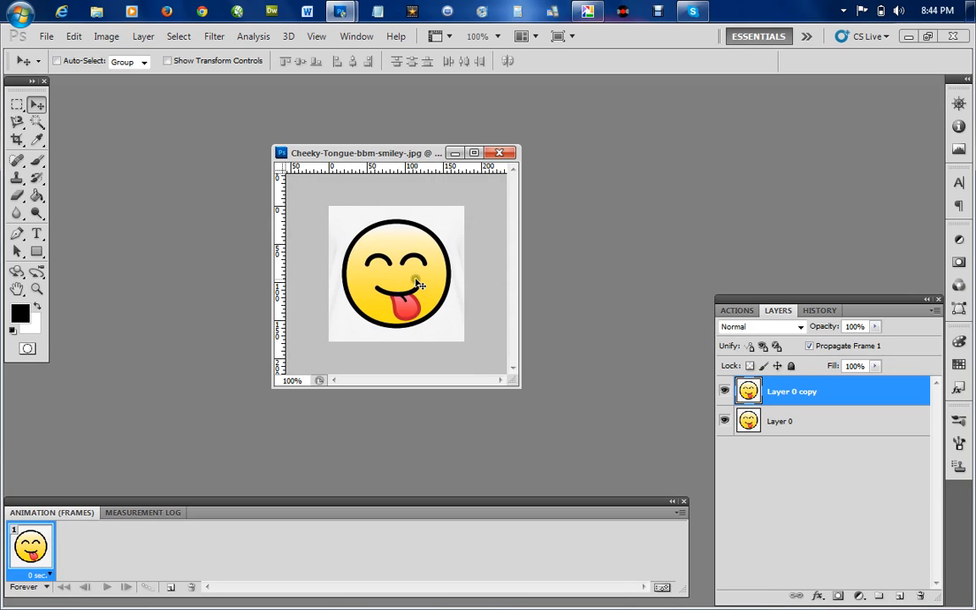
# Step: Mirror Layer 0 copy horizontally with Free Transform at -100% width and 100% height, filling the canvas, and apply it
pyautogui.click(74, 36)
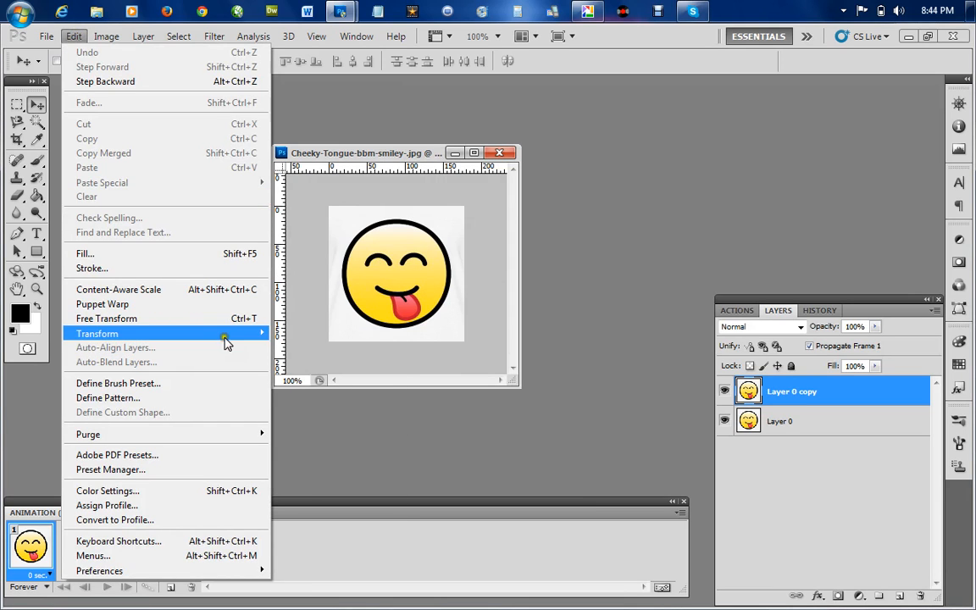
pyautogui.click(248, 318)
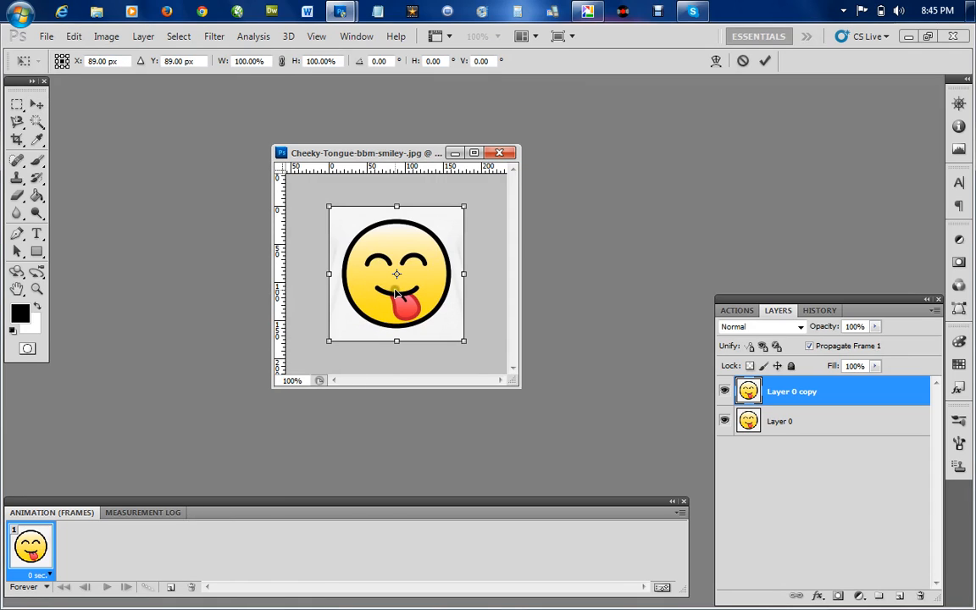
pyautogui.moveTo(373, 254); pyautogui.dragTo(326, 287)
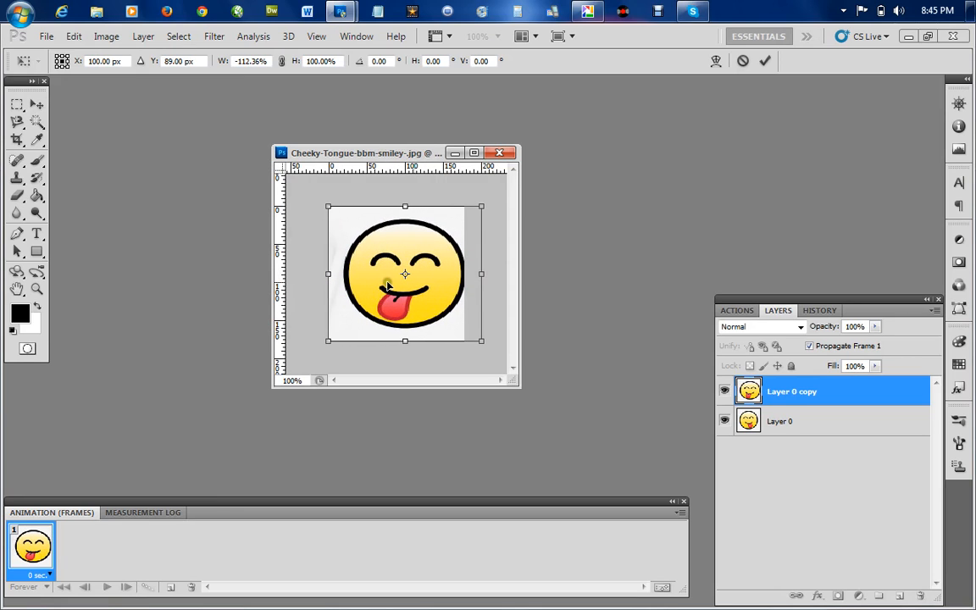
pyautogui.moveTo(482, 277); pyautogui.dragTo(464, 276)
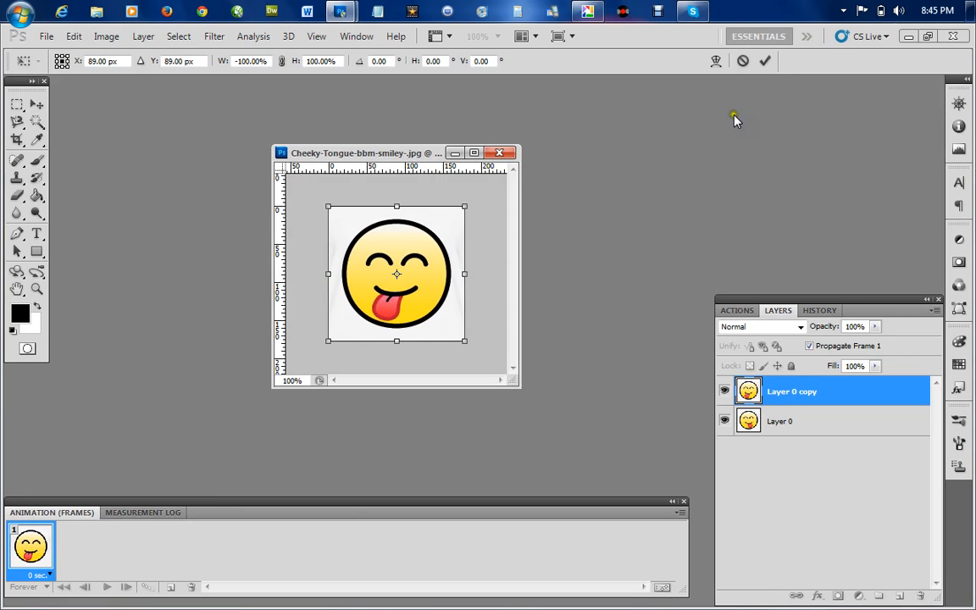
pyautogui.click(768, 62)
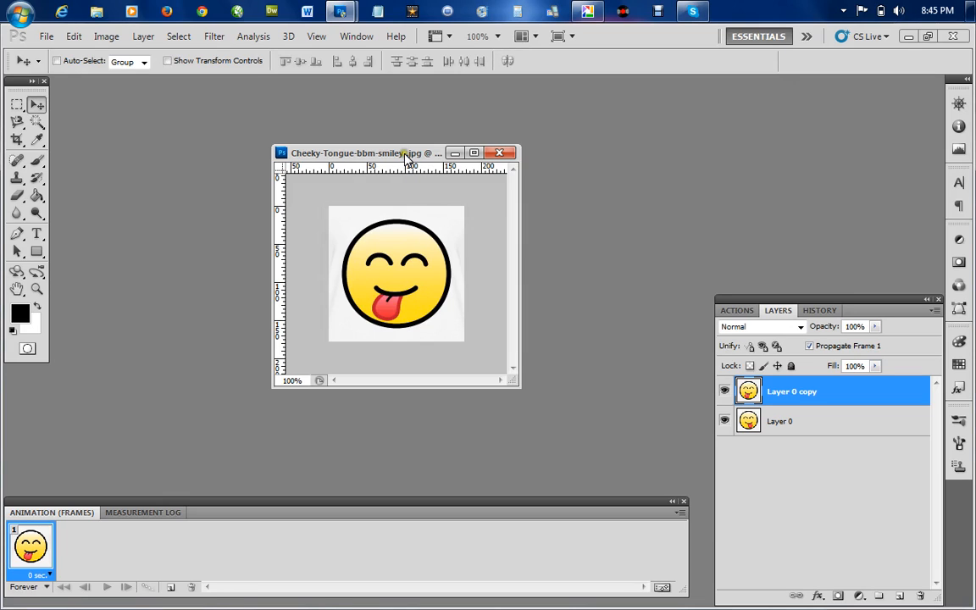
pyautogui.moveTo(371, 149); pyautogui.dragTo(336, 137)
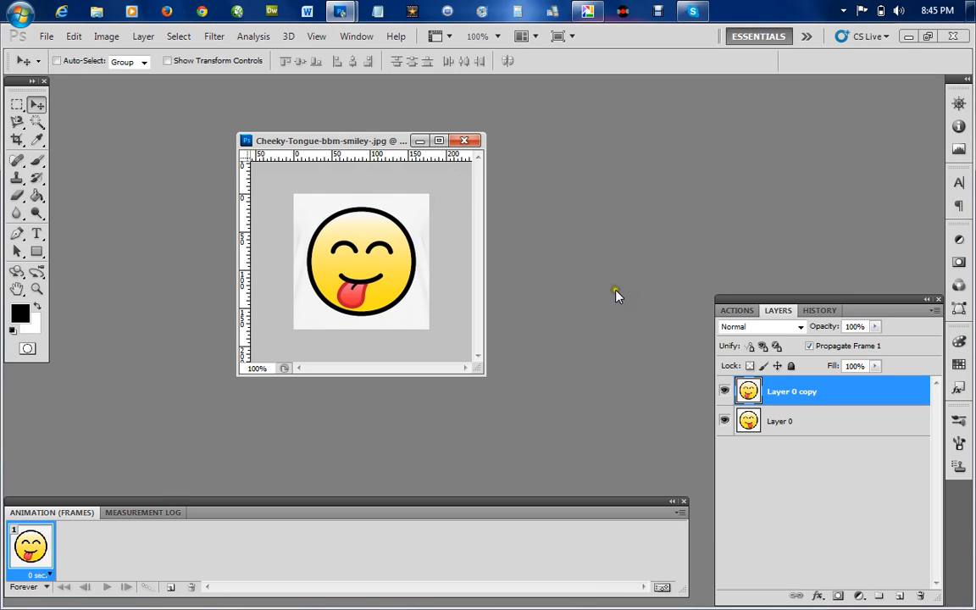
# Step: Toggle the visibility of Layer 0 copy repeatedly to compare the mirrored tongue with the original
pyautogui.click(724, 391)
pyautogui.click(725, 391)
pyautogui.click(724, 391)
pyautogui.click(724, 391)
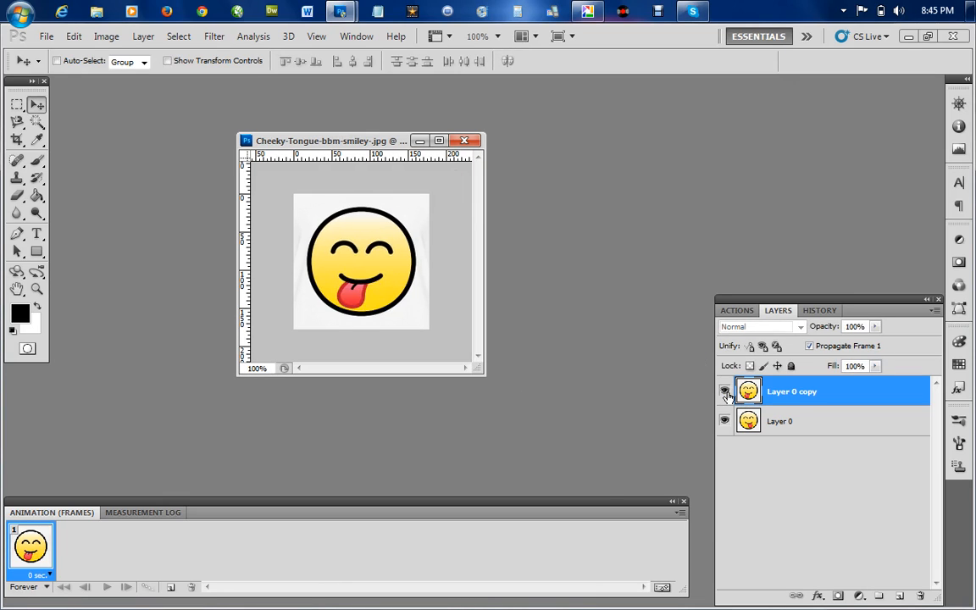
pyautogui.click(724, 392)
pyautogui.click(724, 391)
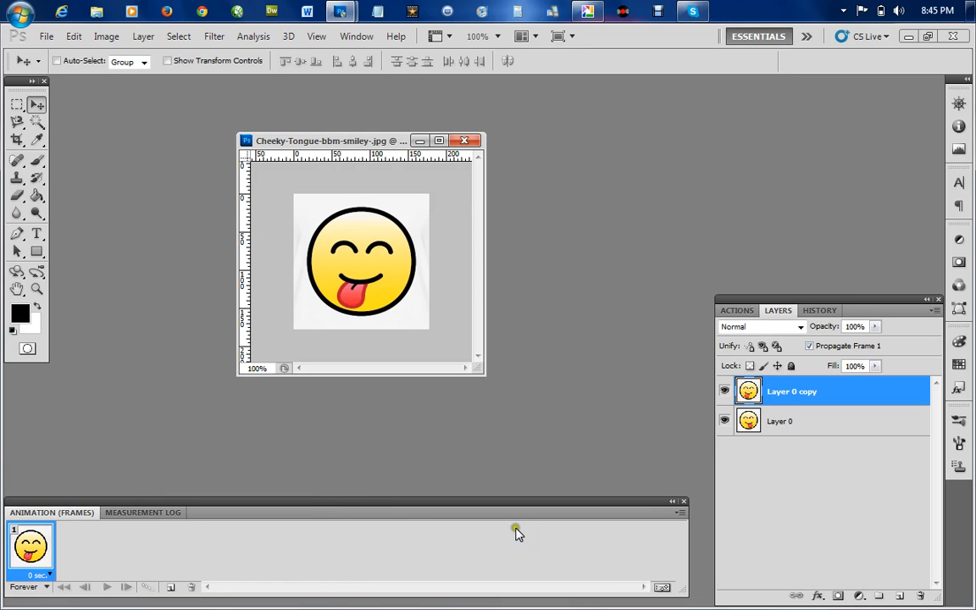
# Step: Check that the Animation panel is enabled and make animation frames from the two smiley layers
pyautogui.click(343, 39)
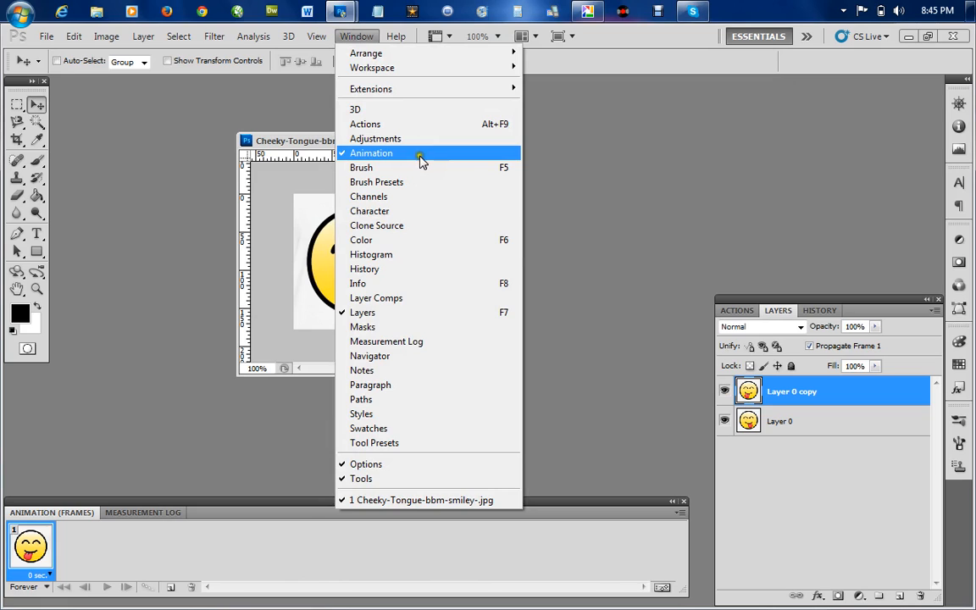
pyautogui.click(409, 533)
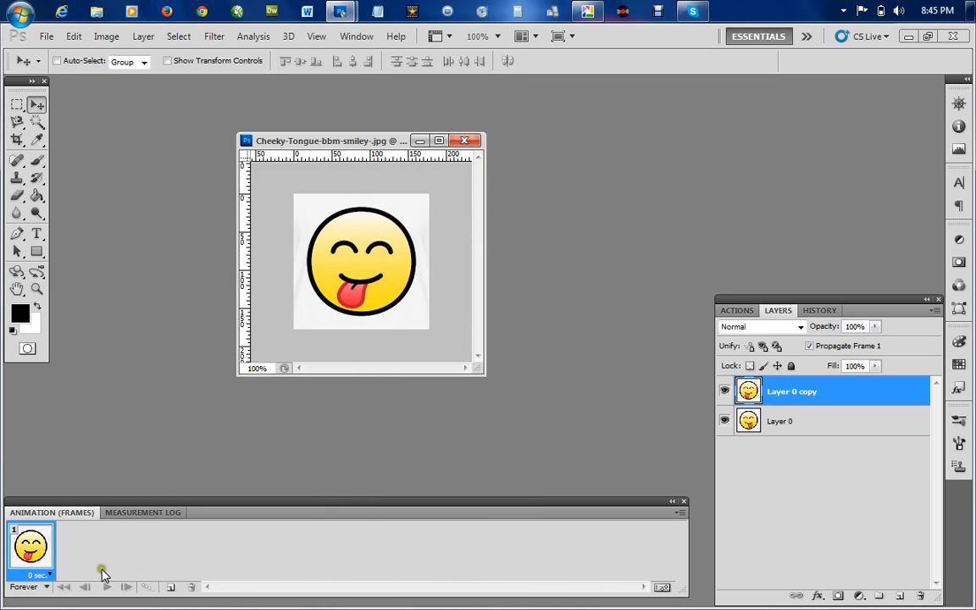
pyautogui.click(680, 511)
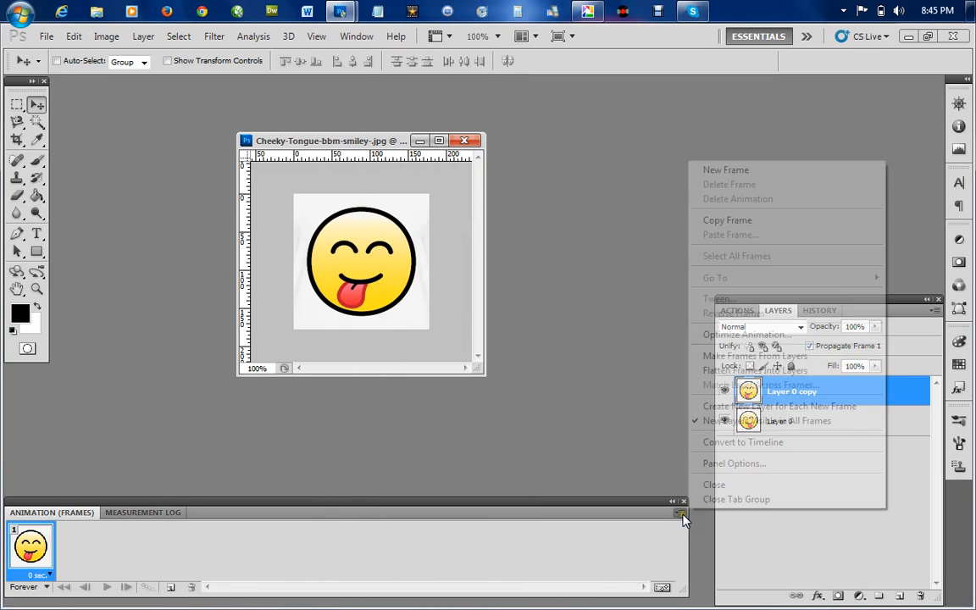
pyautogui.click(718, 356)
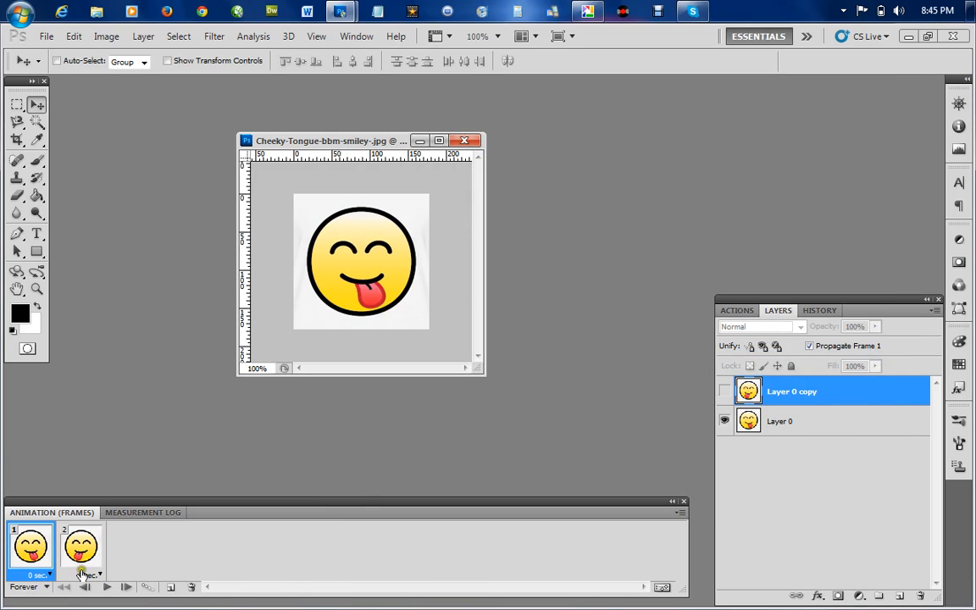
# Step: Set the delay of both animation frames to 0.5 seconds
pyautogui.click(41, 577)
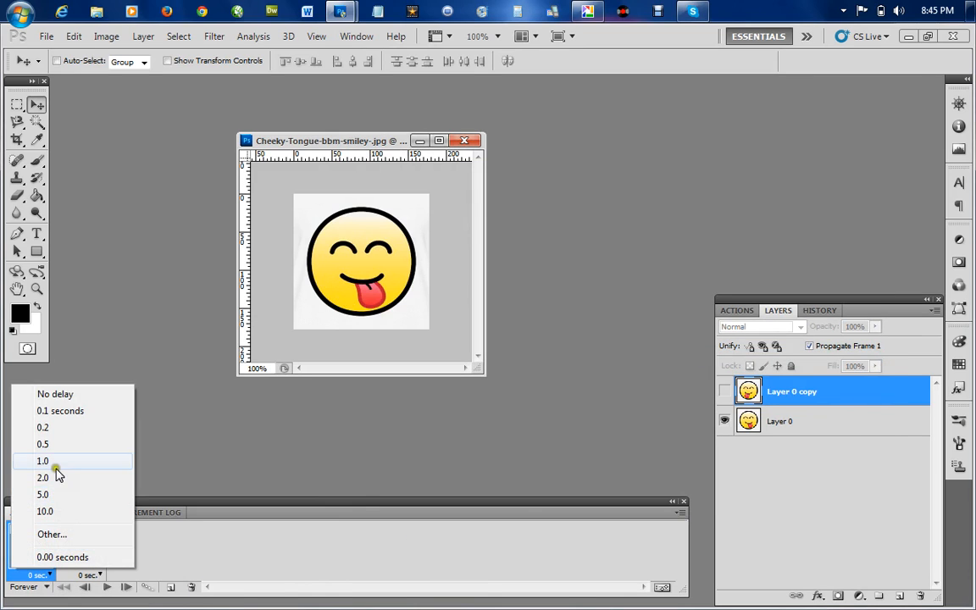
pyautogui.click(55, 444)
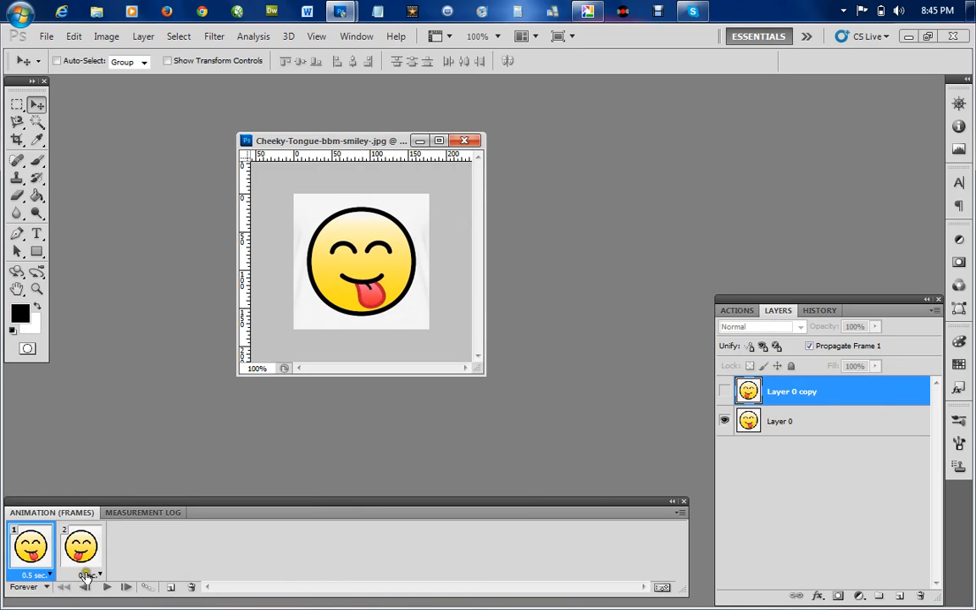
pyautogui.click(85, 576)
pyautogui.click(102, 443)
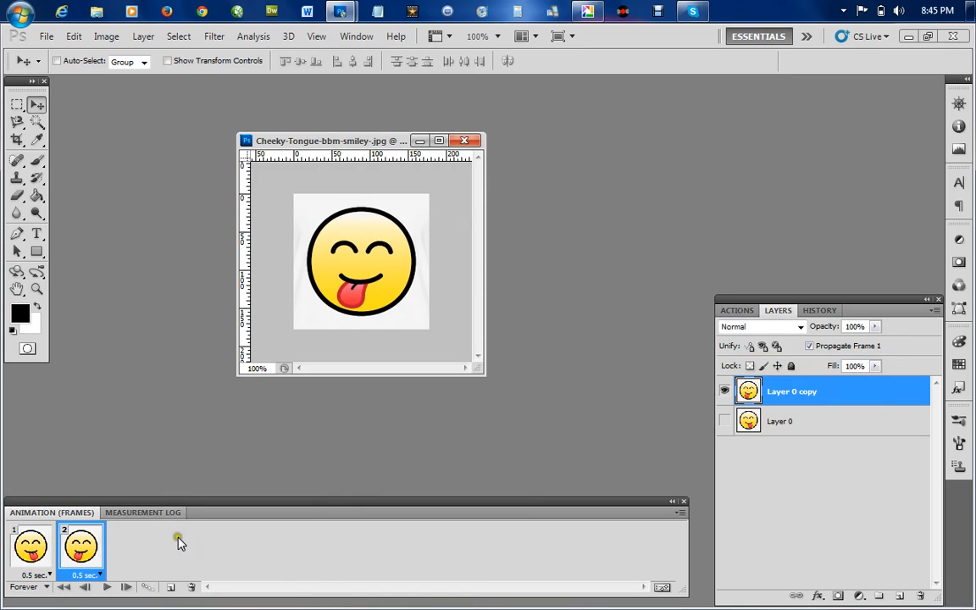
# Step: Play the two-frame tongue animation to preview it and stop playback
pyautogui.click(108, 587)
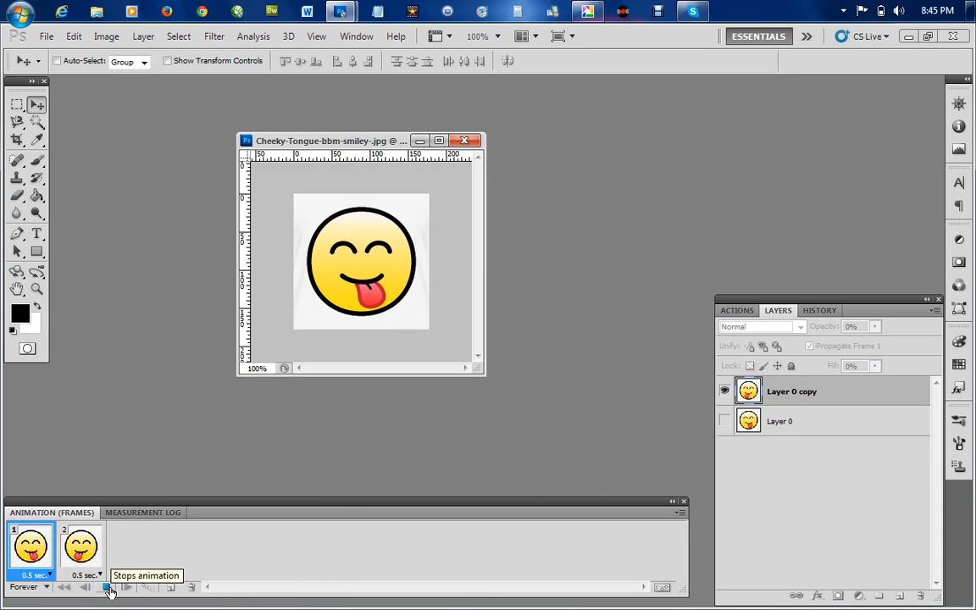
pyautogui.click(107, 587)
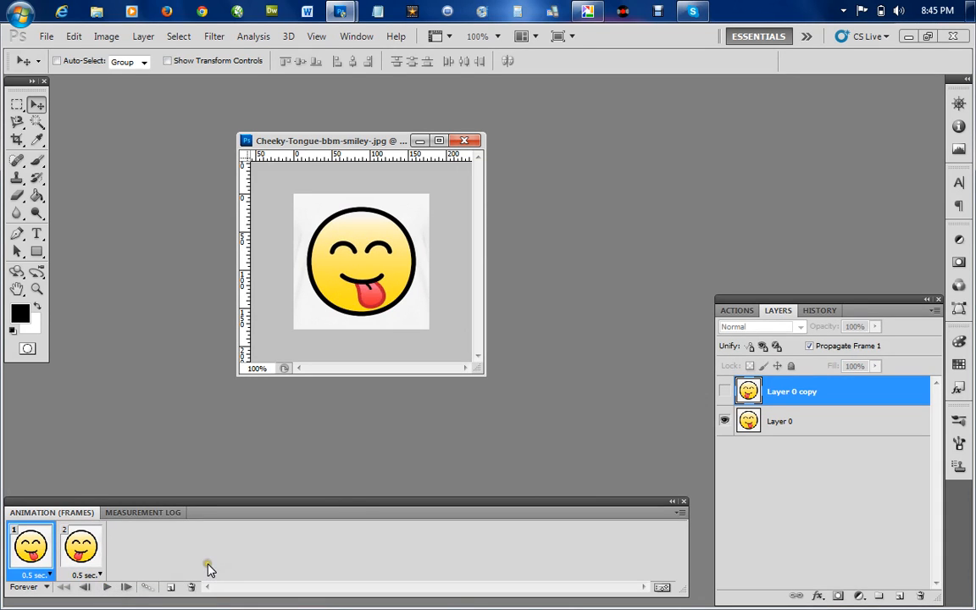
# Step: Export the tongue animation for web as a GIF named Cheeky-Tongue-bbm-smiley- on the Desktop
pyautogui.click(46, 36)
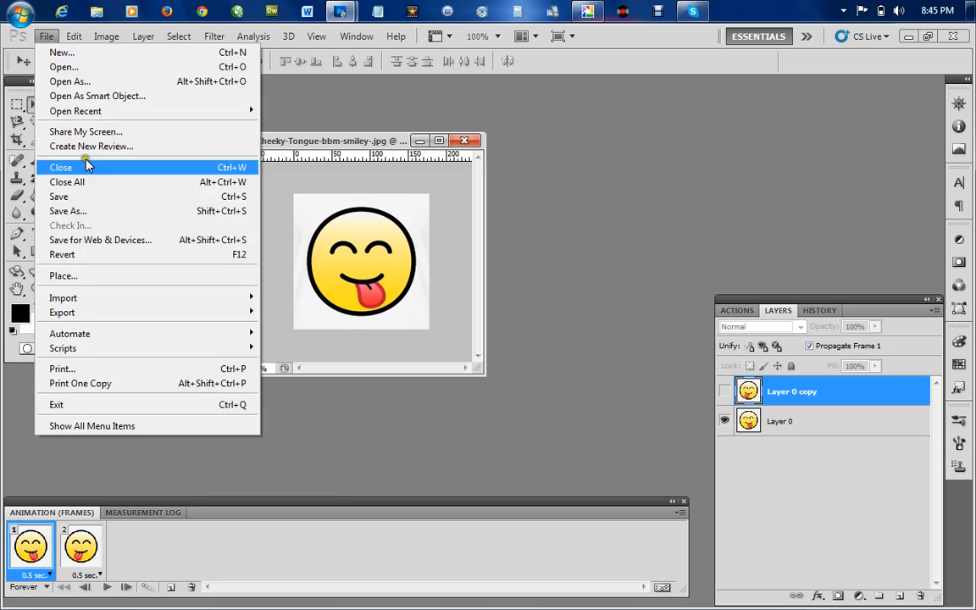
pyautogui.click(96, 241)
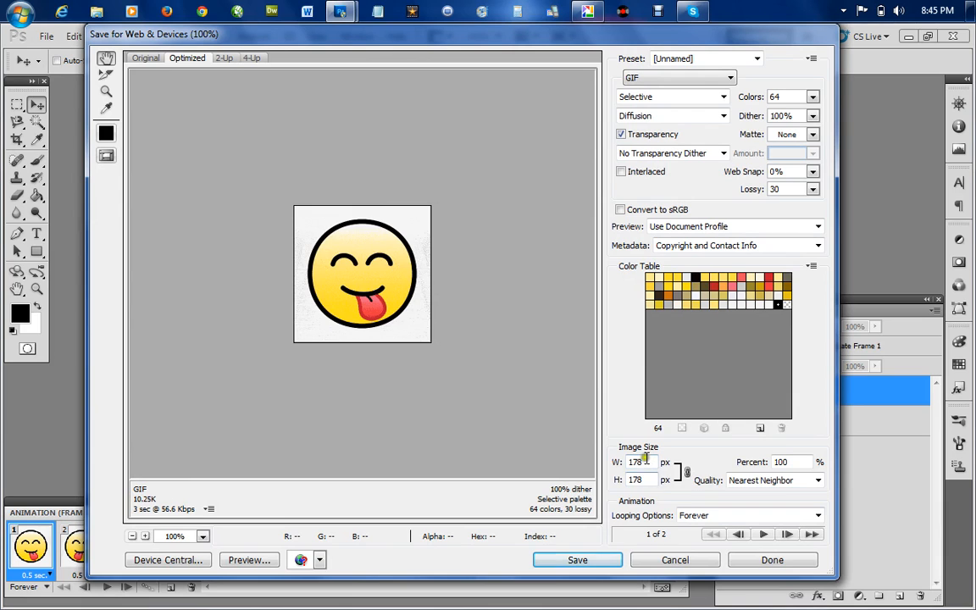
pyautogui.click(578, 561)
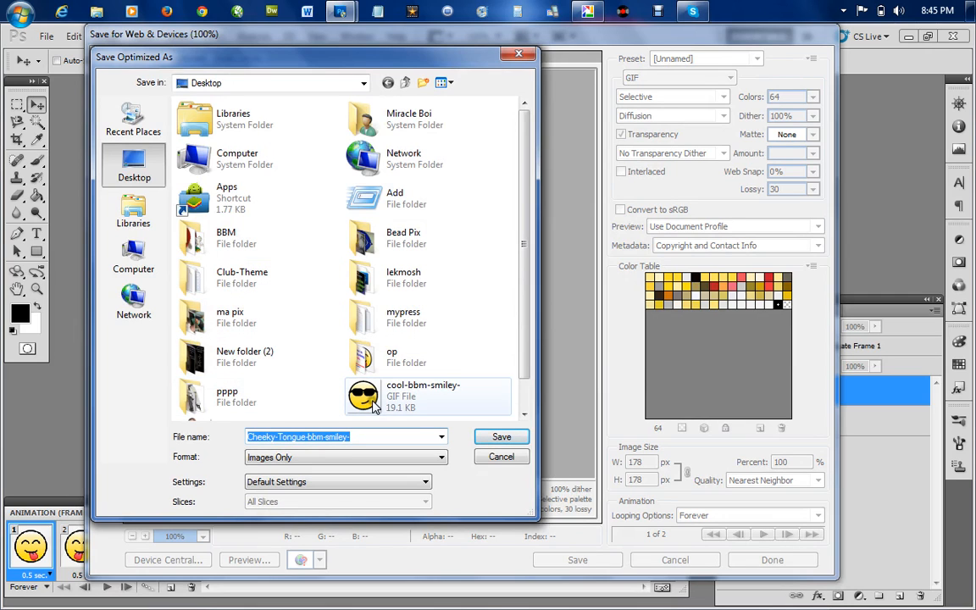
pyautogui.click(500, 437)
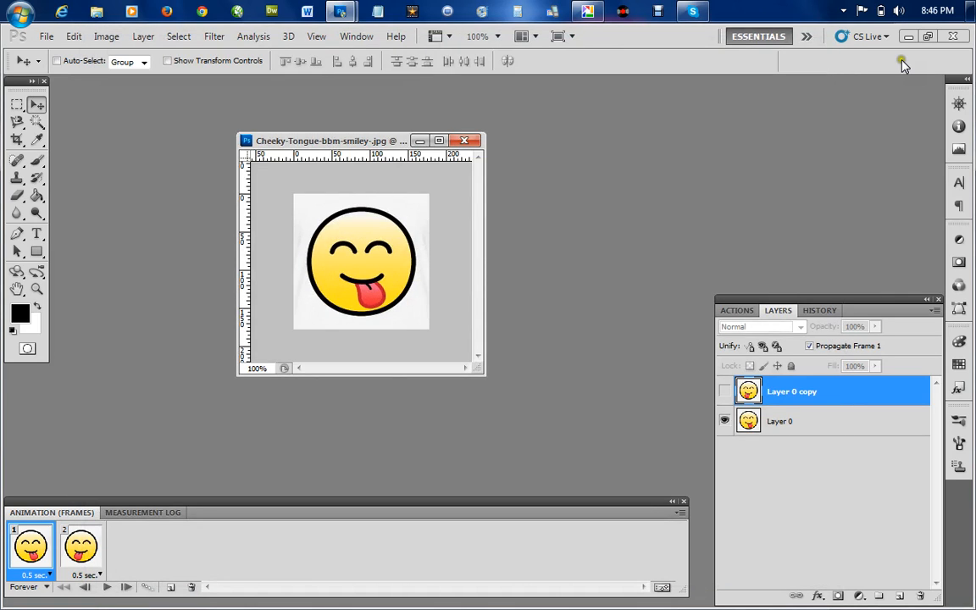
# Step: Go to the desktop and open the exported Cheeky-Tongue-bbm-smiley-.gif in Internet Explorer to view the animation
pyautogui.click(908, 37)
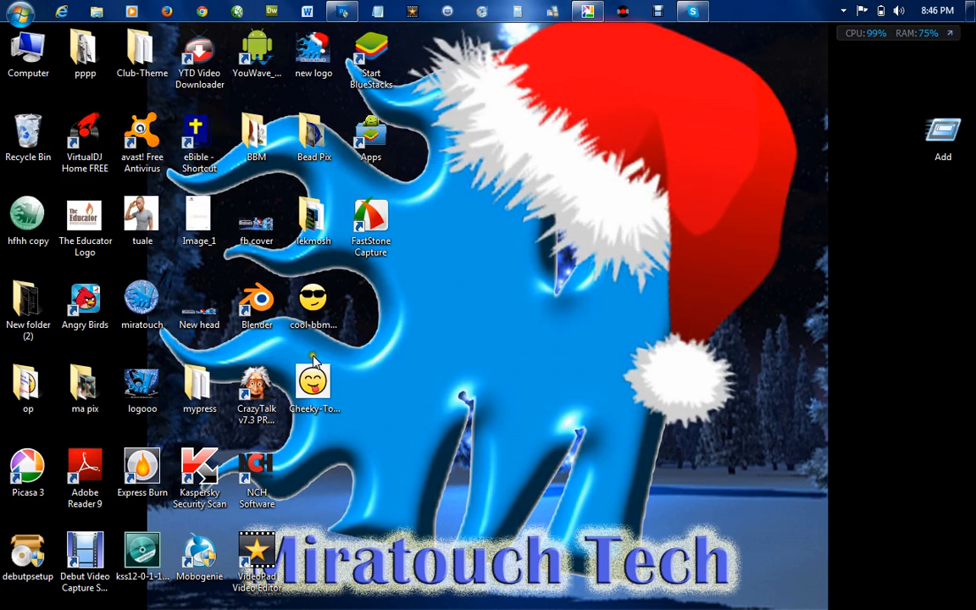
pyautogui.click(314, 381)
pyautogui.rightClick(314, 381)
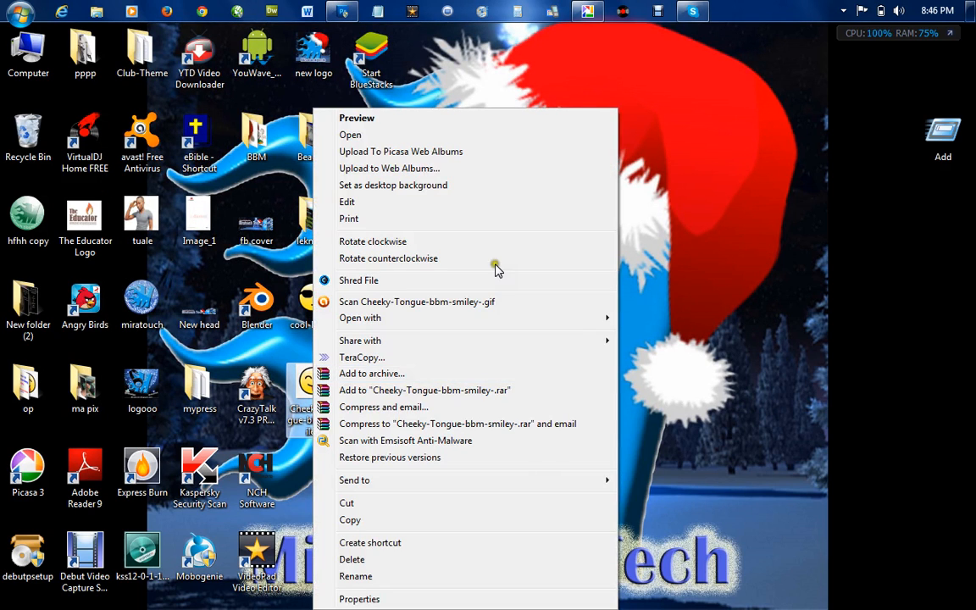
pyautogui.moveTo(612, 322)
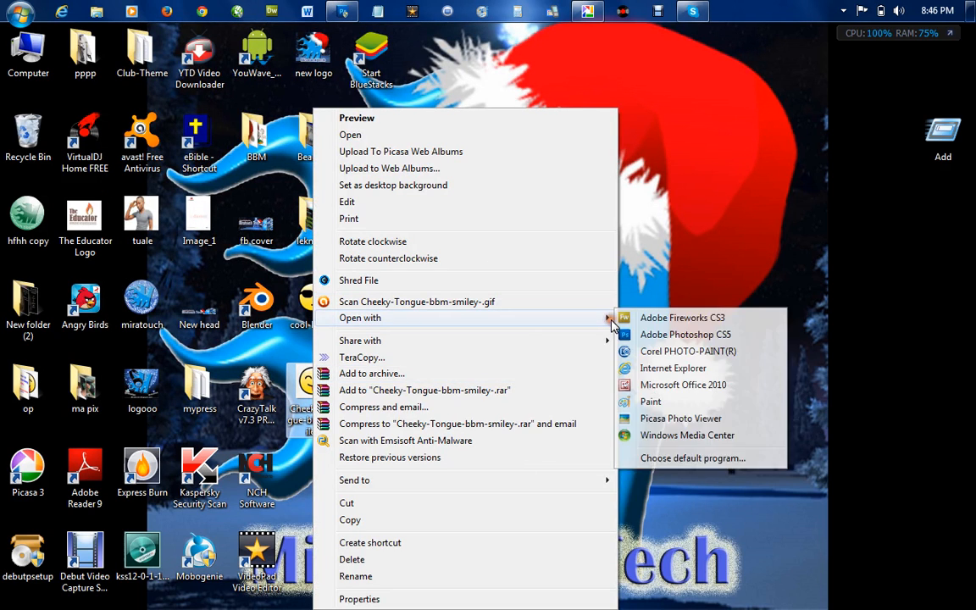
pyautogui.click(655, 368)
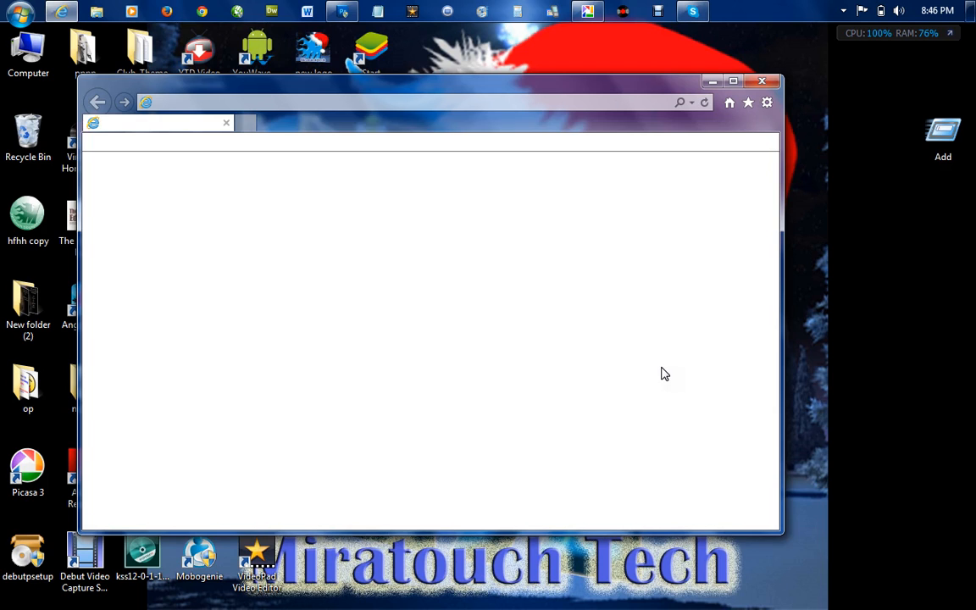
pyautogui.click(434, 179)
pyautogui.moveTo(336, 87); pyautogui.dragTo(404, 106)
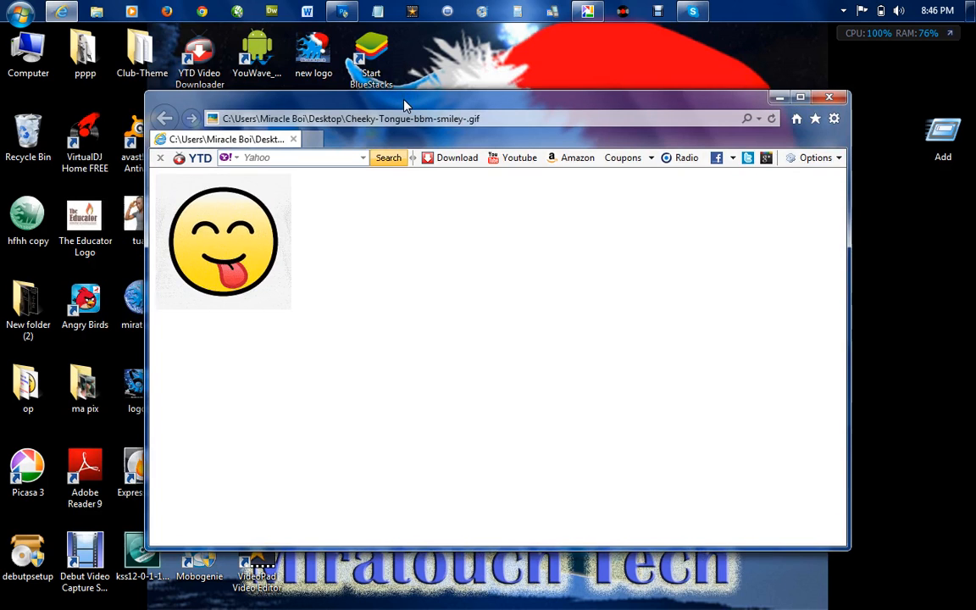